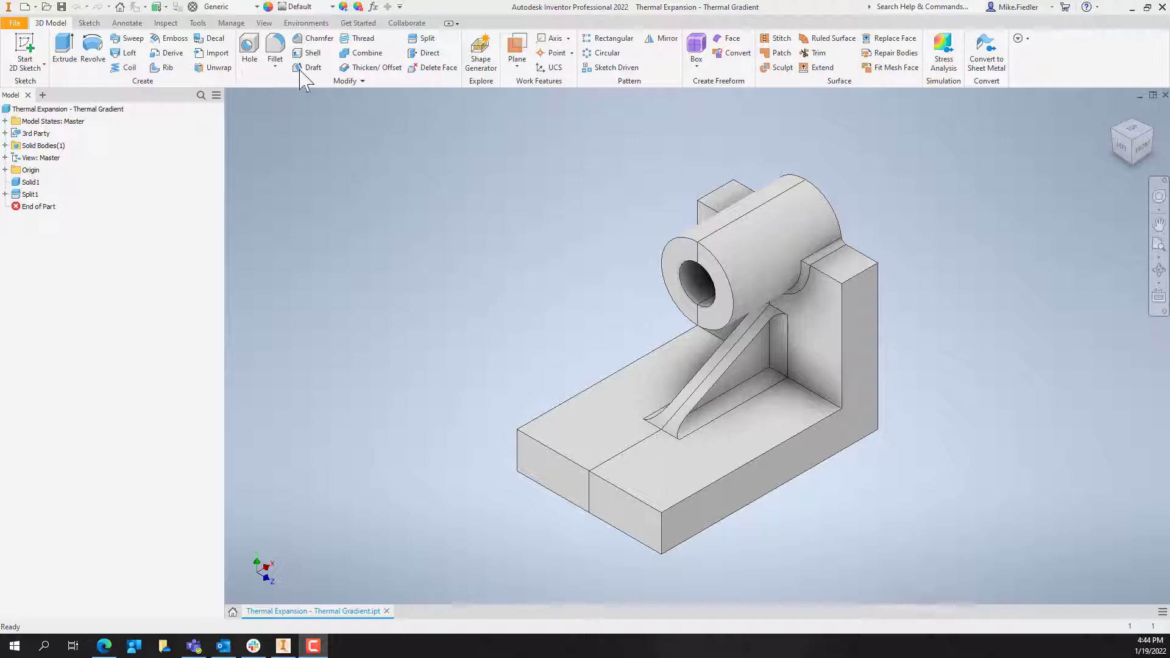
# Enter the Autodesk Inventor Nastran environment and set the Analysis 1 type to Linear Steady State Heat Transfer
pyautogui.click(306, 25)
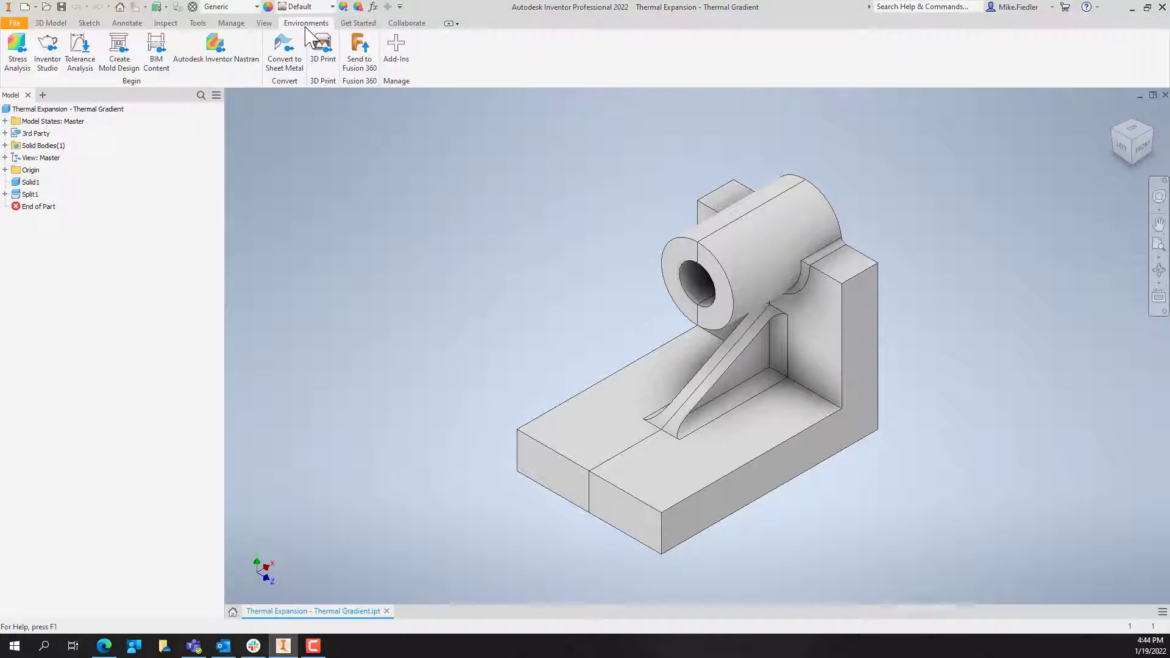
pyautogui.click(215, 56)
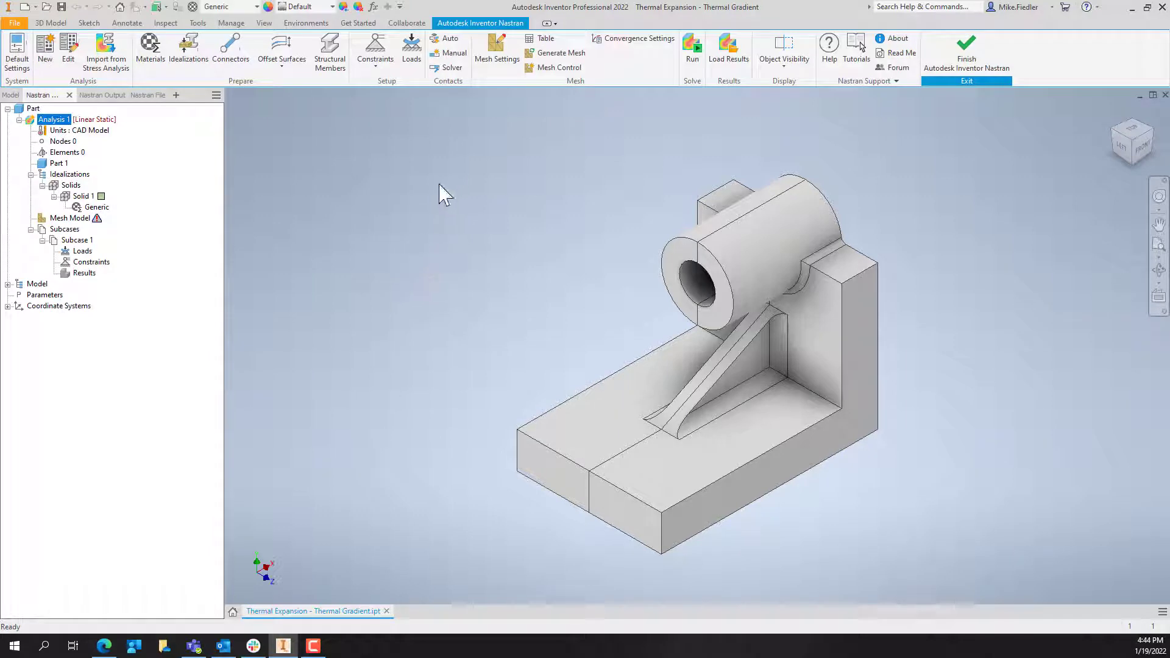
pyautogui.rightClick(67, 119)
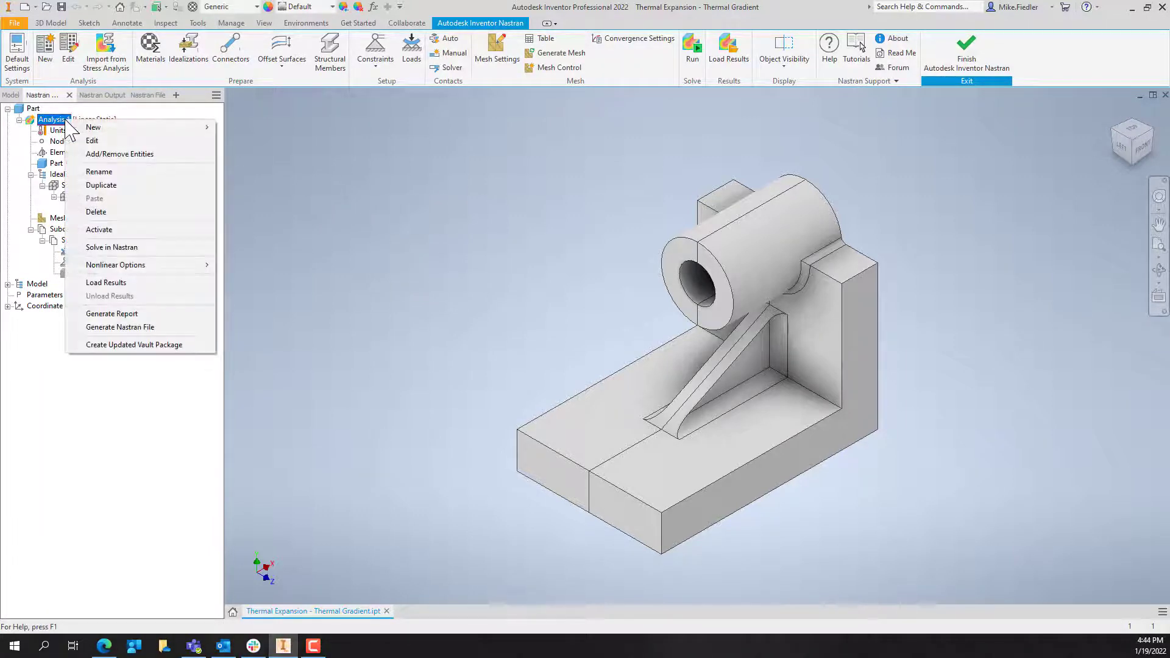
pyautogui.moveTo(145, 130)
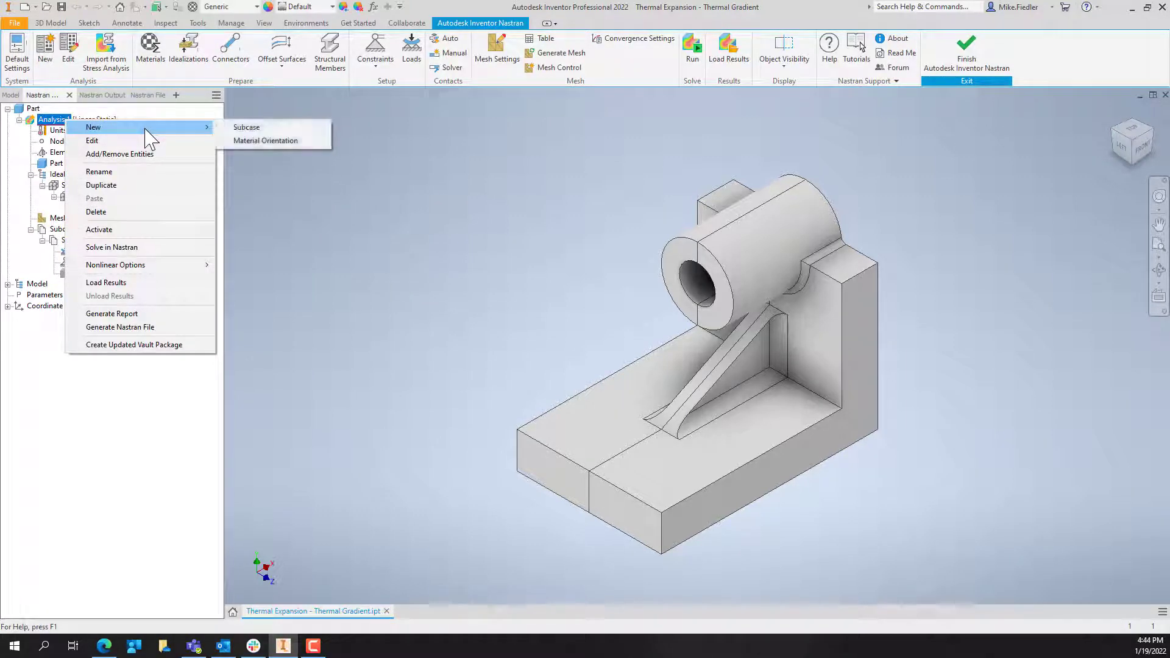
pyautogui.click(46, 120)
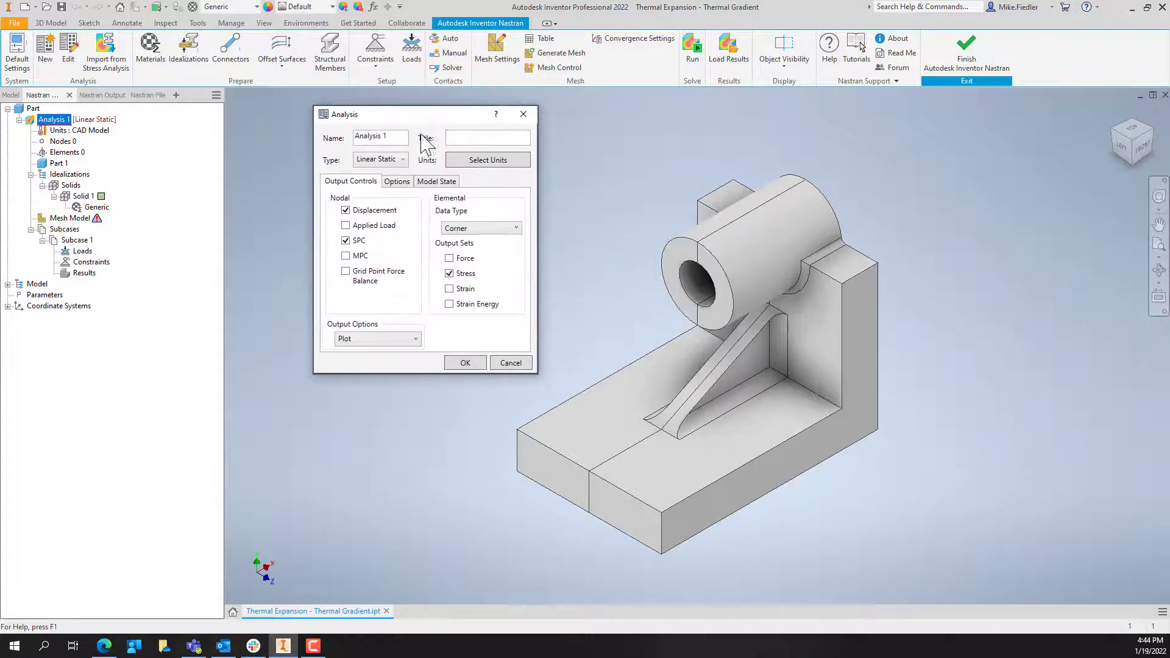
pyautogui.click(381, 159)
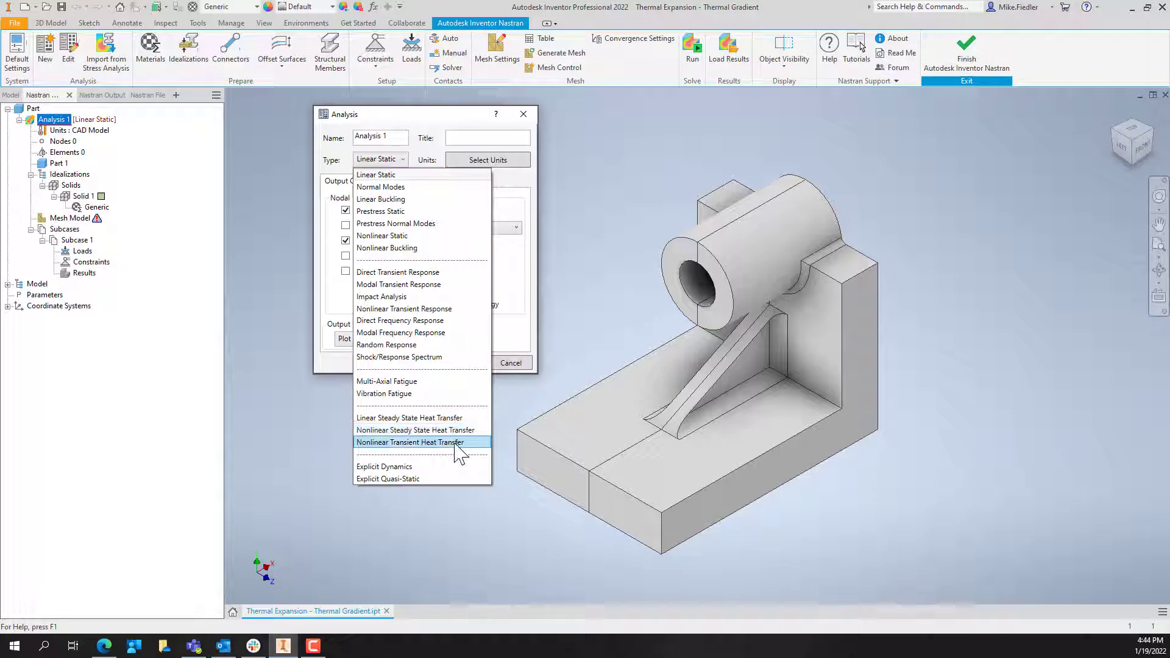
pyautogui.click(436, 419)
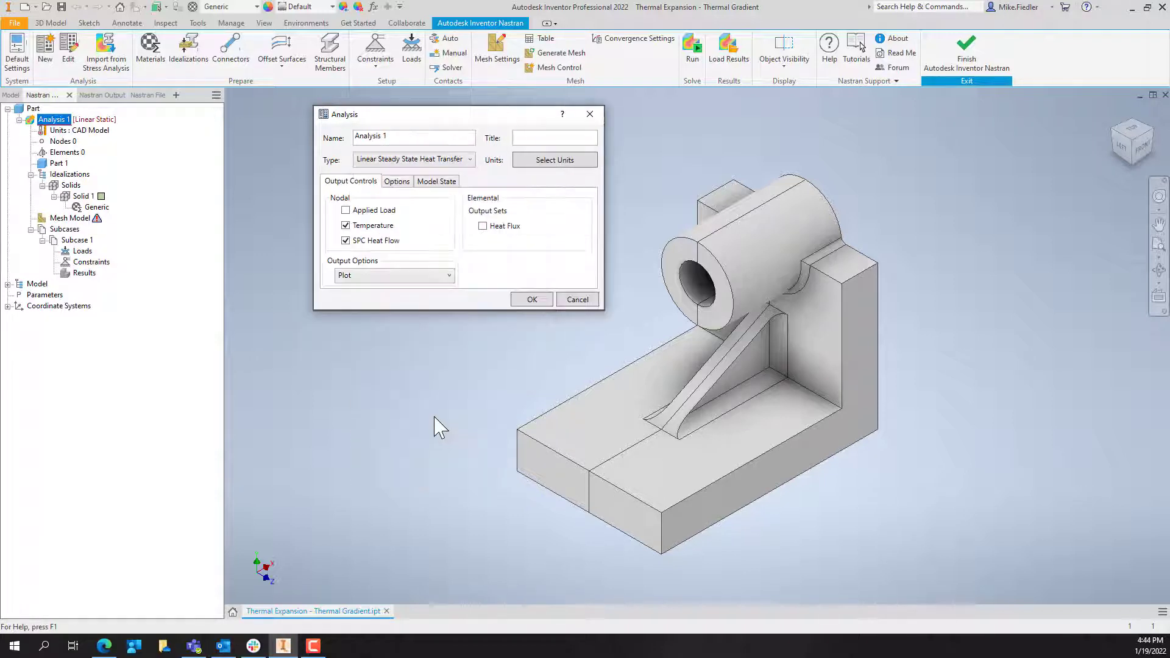
pyautogui.click(530, 299)
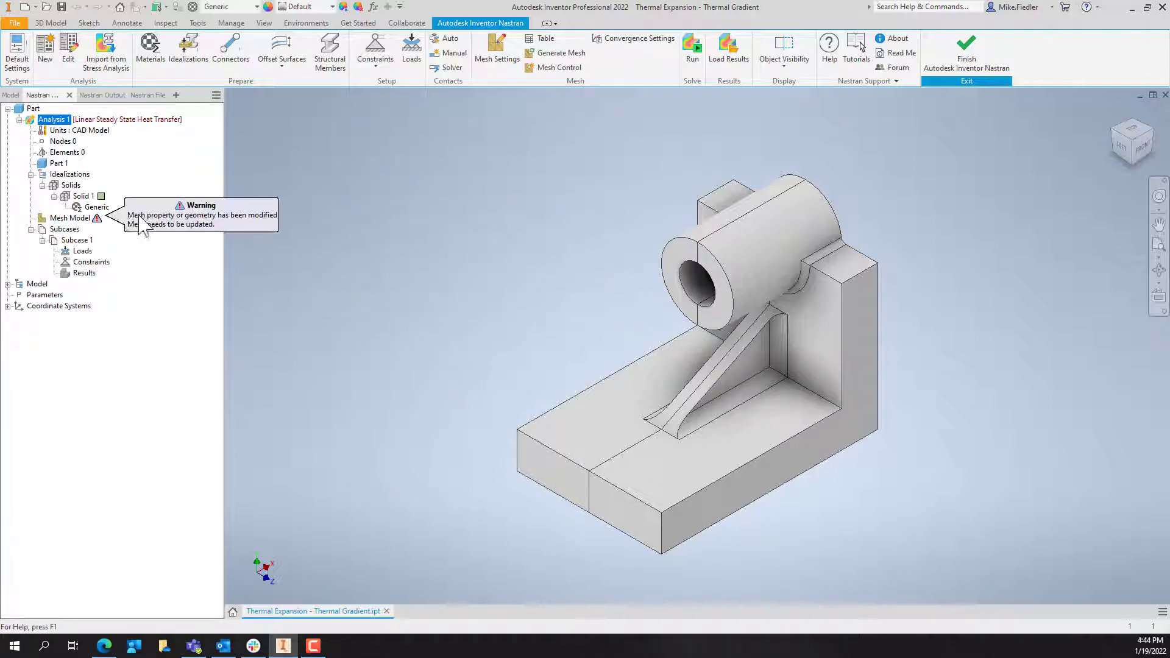
# Replace the Generic material of Solid 1 with Steel ASTM A36 from the Autodesk Material Library
pyautogui.rightClick(94, 208)
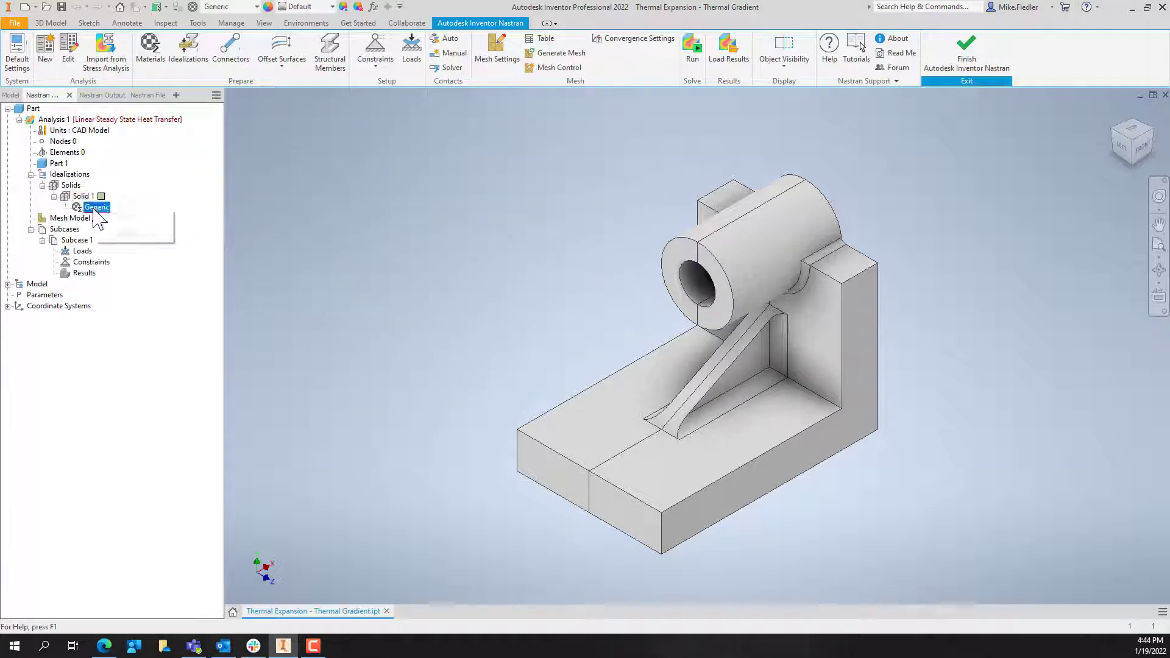
pyautogui.click(114, 218)
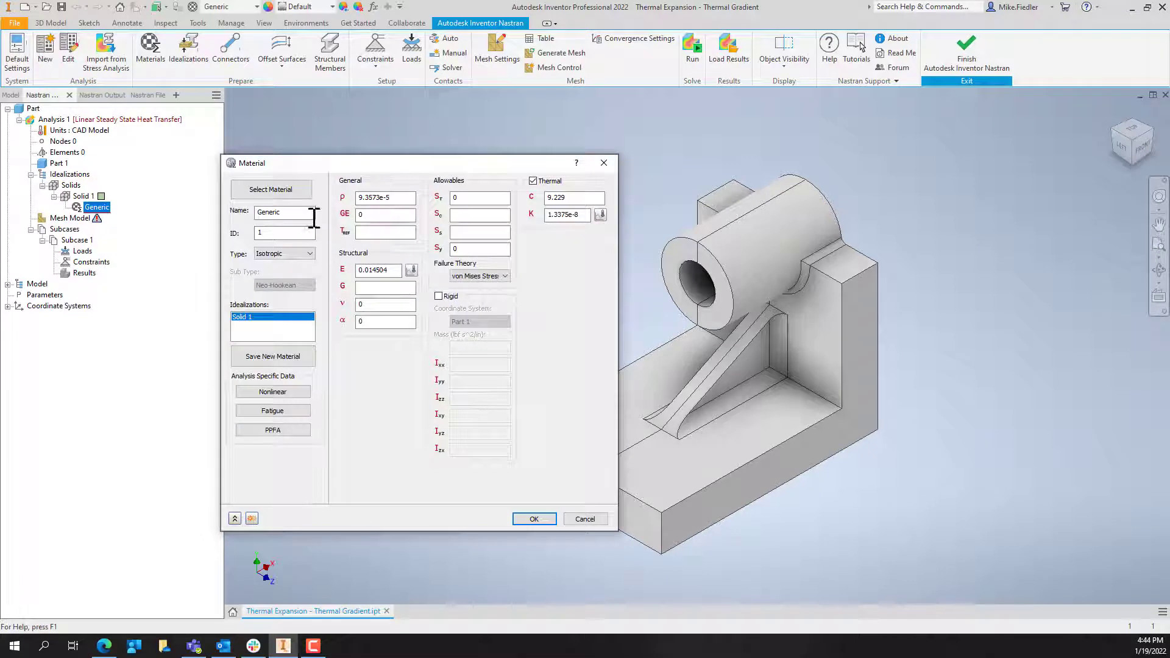
pyautogui.click(297, 192)
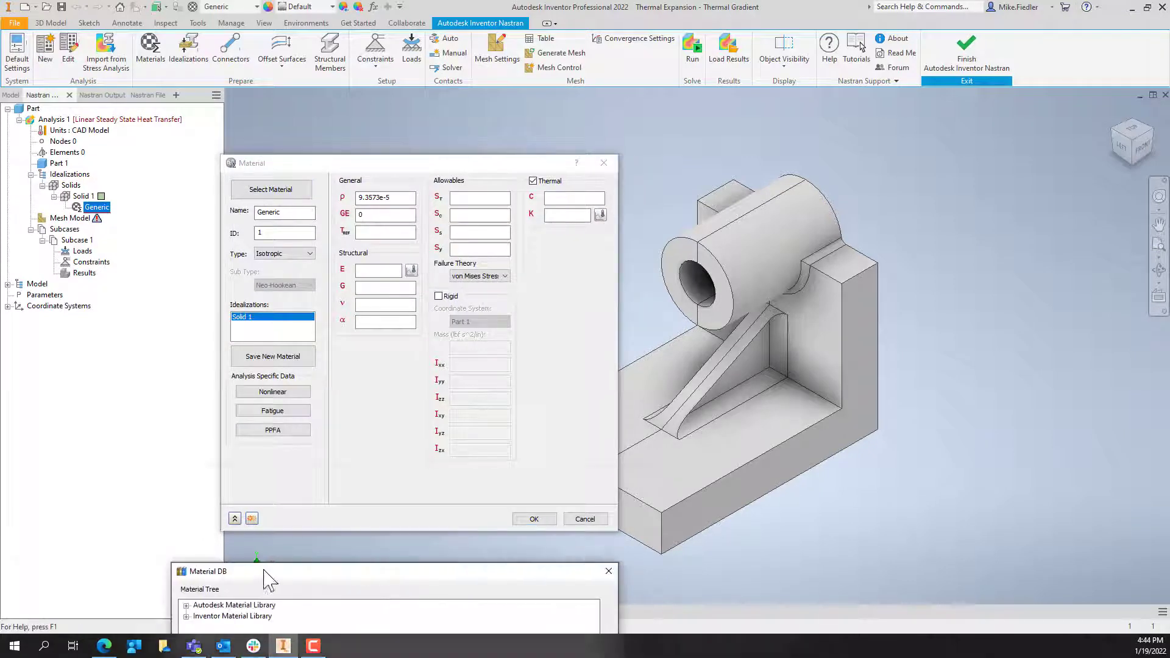
pyautogui.moveTo(263, 577); pyautogui.dragTo(256, 184)
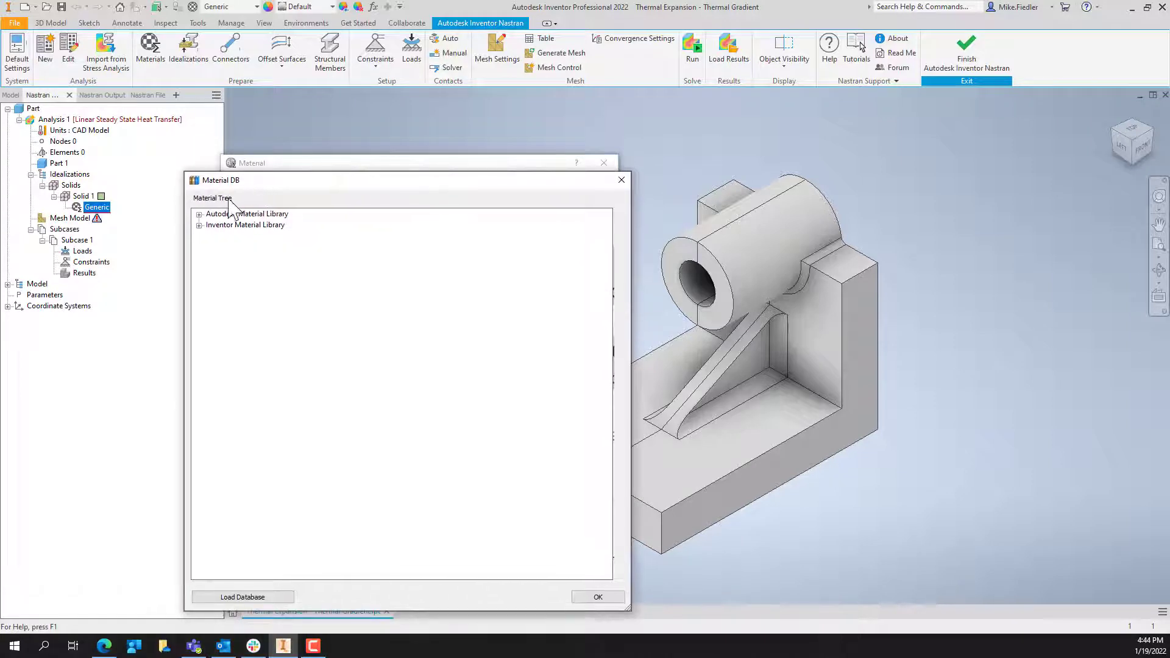
pyautogui.click(199, 214)
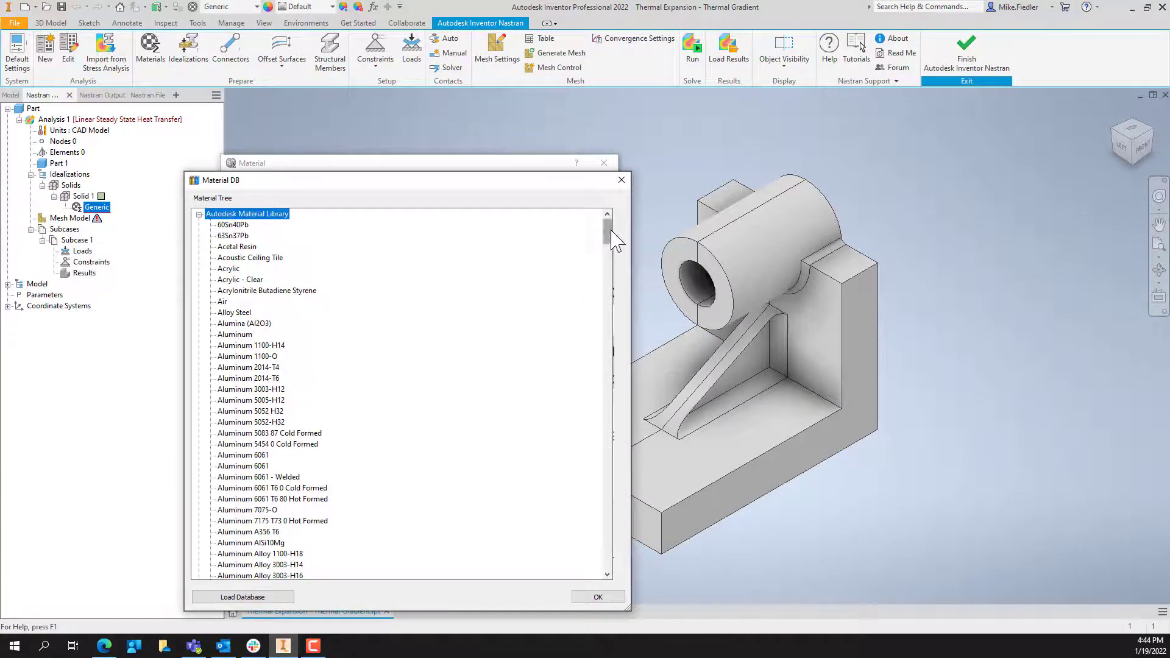
pyautogui.moveTo(611, 225); pyautogui.dragTo(576, 549)
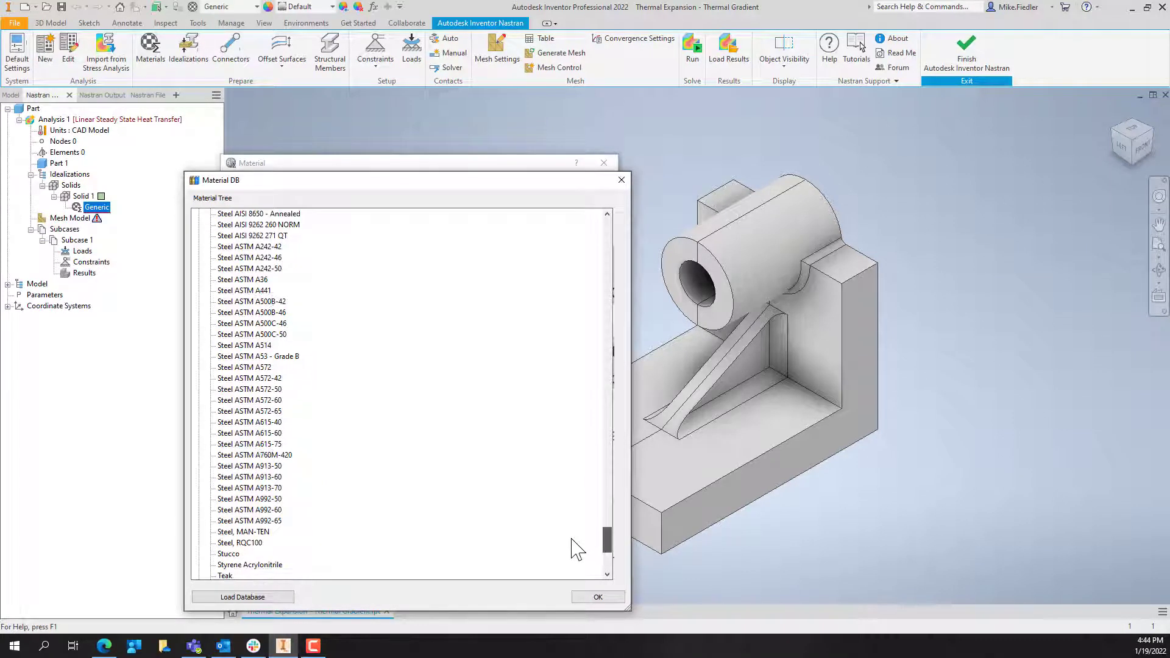
pyautogui.click(246, 279)
pyautogui.click(596, 597)
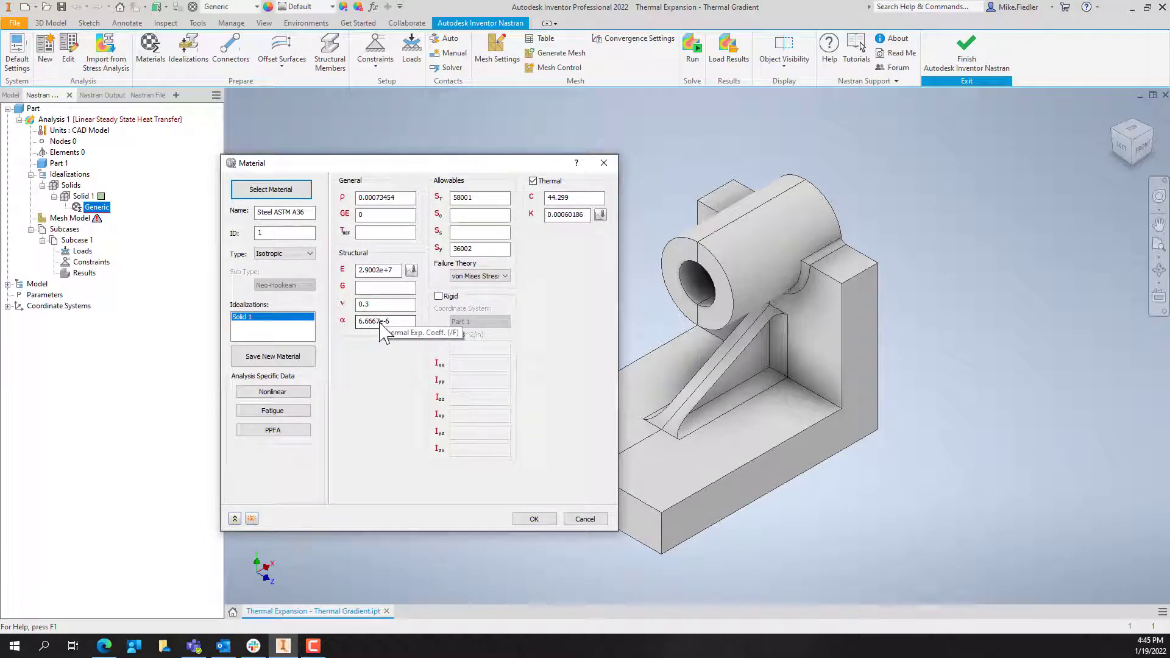
pyautogui.click(529, 521)
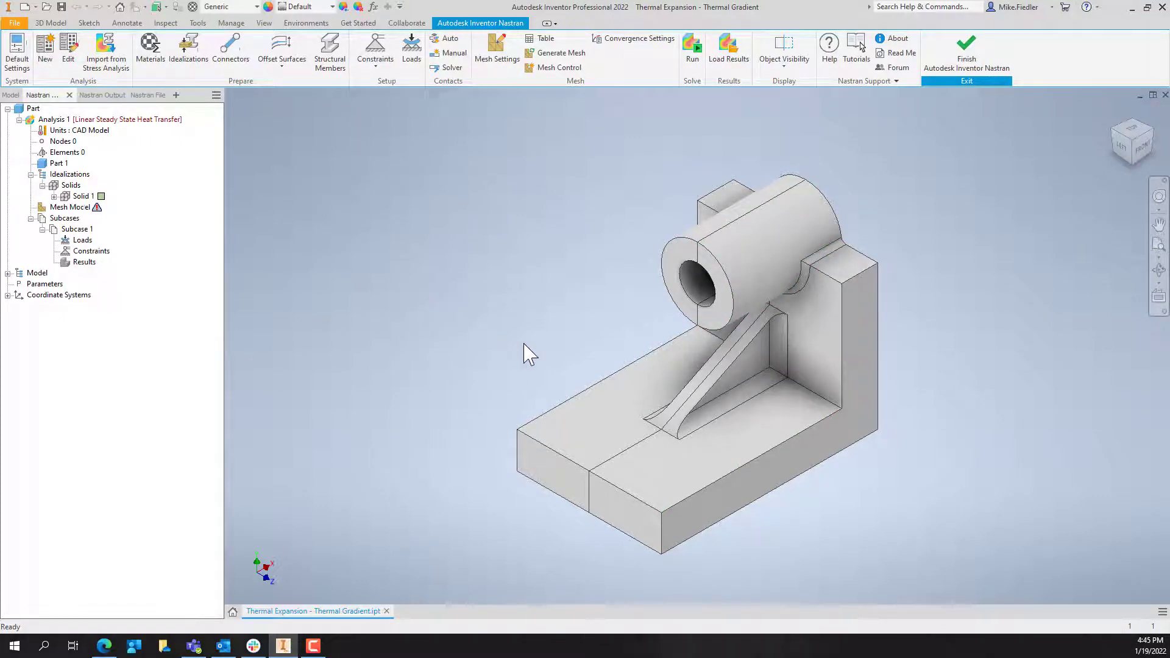
# Add a Heat Flux load named Heat Flux with a magnitude of .0004 btu/s in^2 on the two bottom faces of the base
pyautogui.keyDown('shift'); pyautogui.moveTo(536, 348); pyautogui.dragTo(480, 258, button='middle'); pyautogui.keyUp('shift')
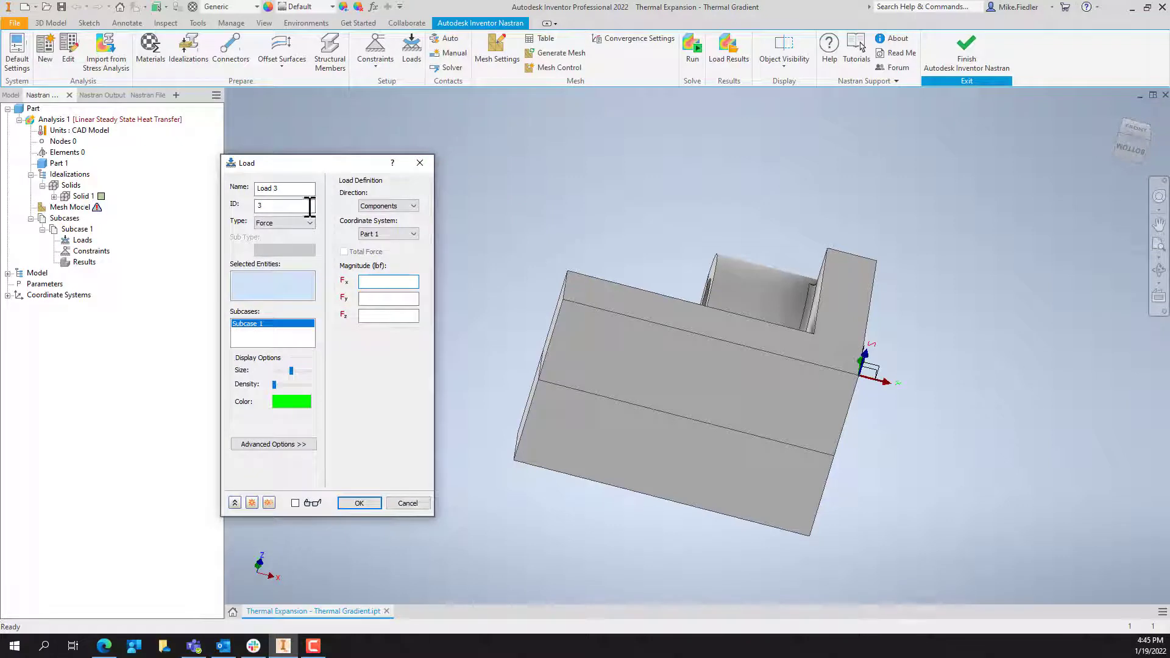
pyautogui.click(308, 223)
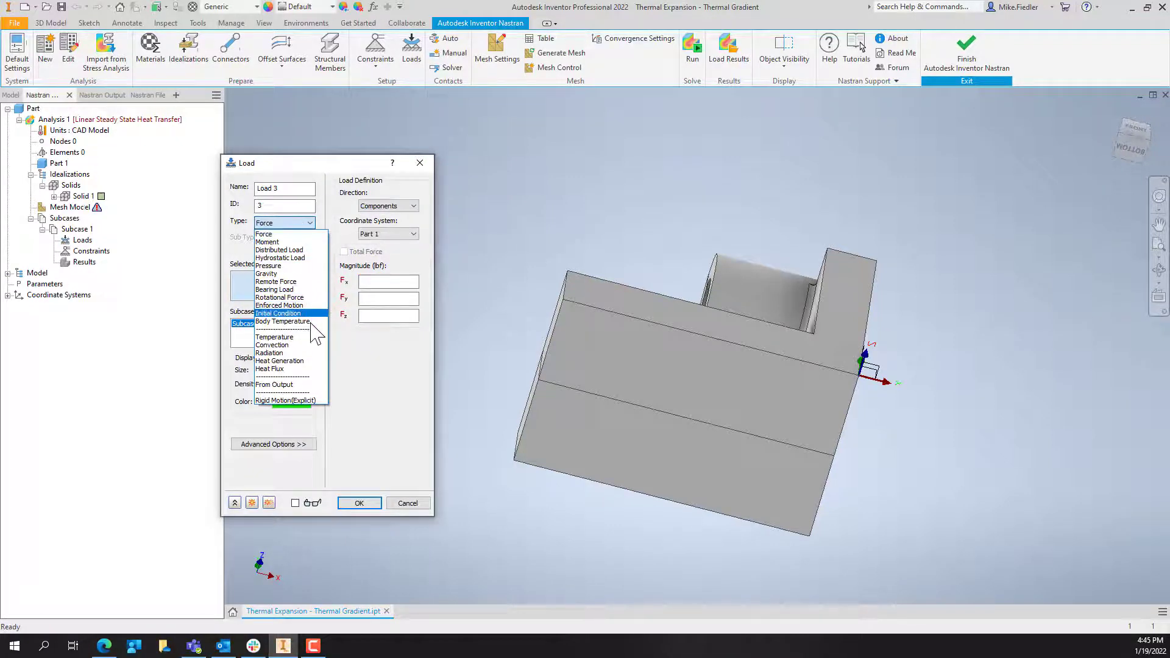
pyautogui.click(287, 369)
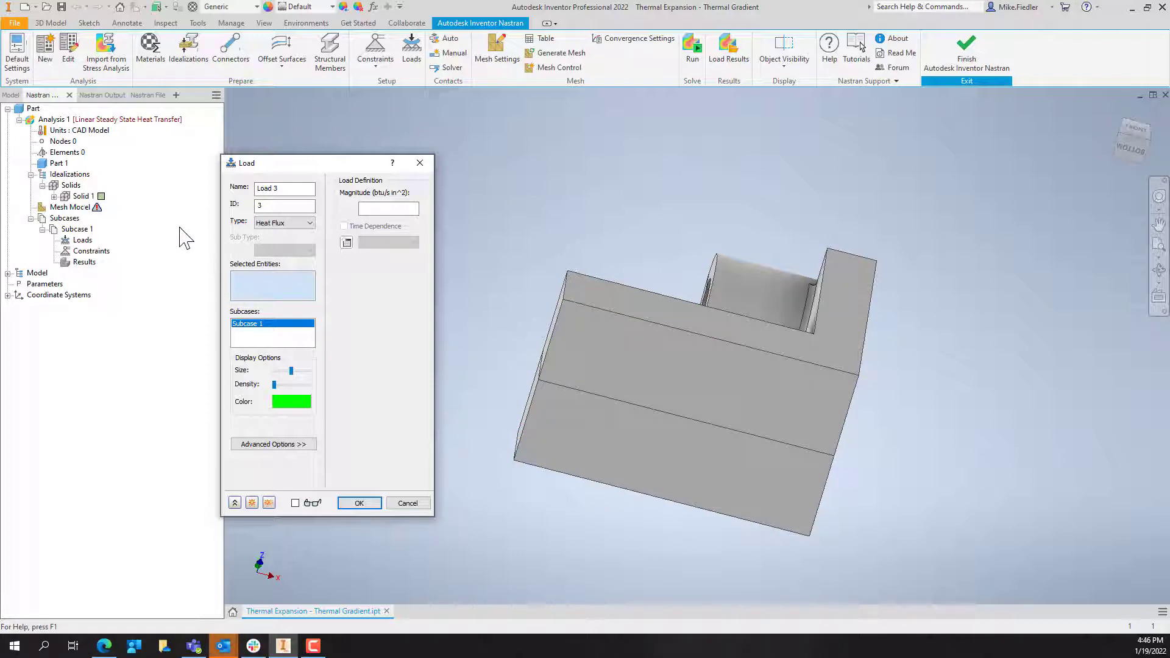
pyautogui.click(393, 210)
pyautogui.write('.0004')
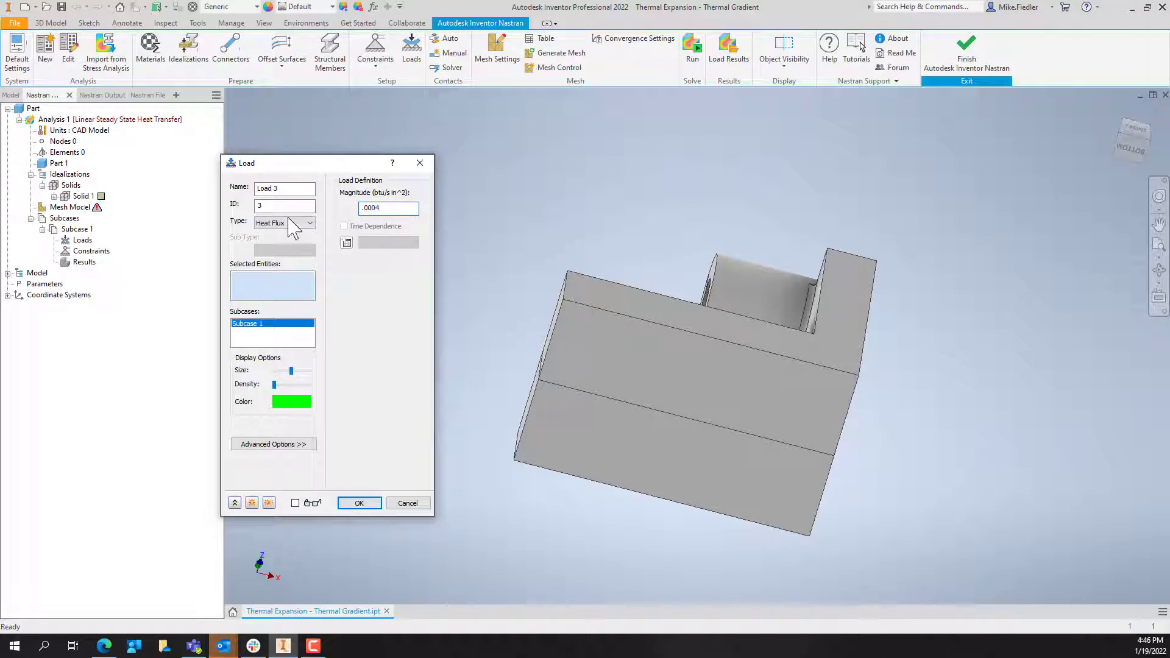
pyautogui.moveTo(295, 189); pyautogui.dragTo(191, 190)
pyautogui.write('Heat F')
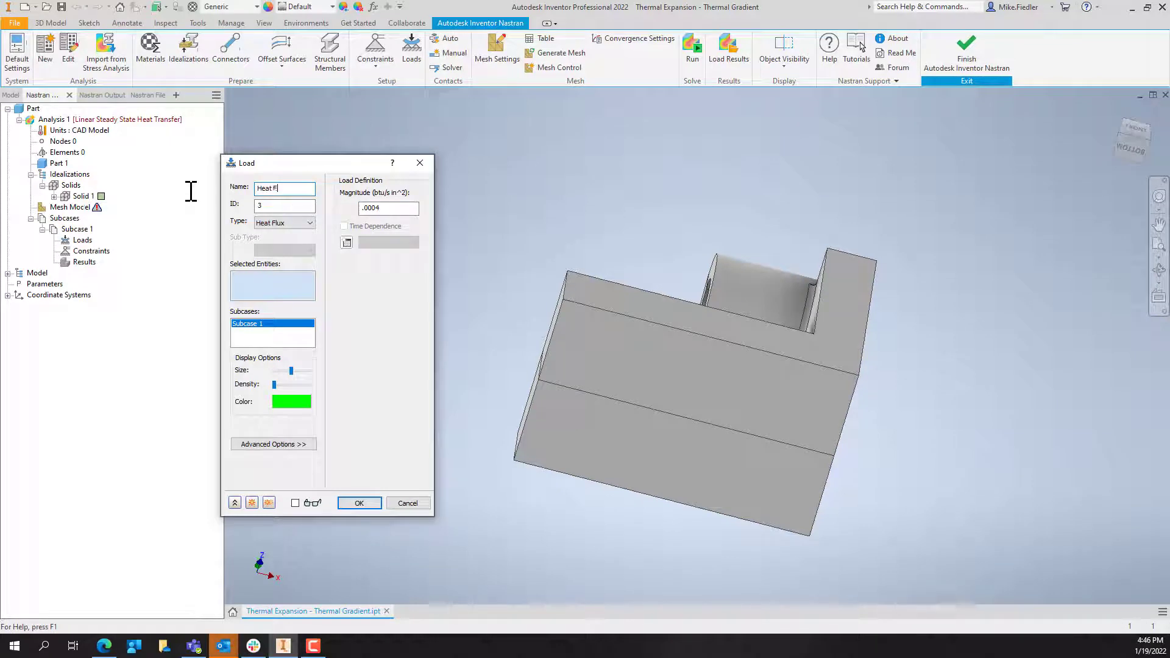
pyautogui.write('lux')
pyautogui.click(621, 339)
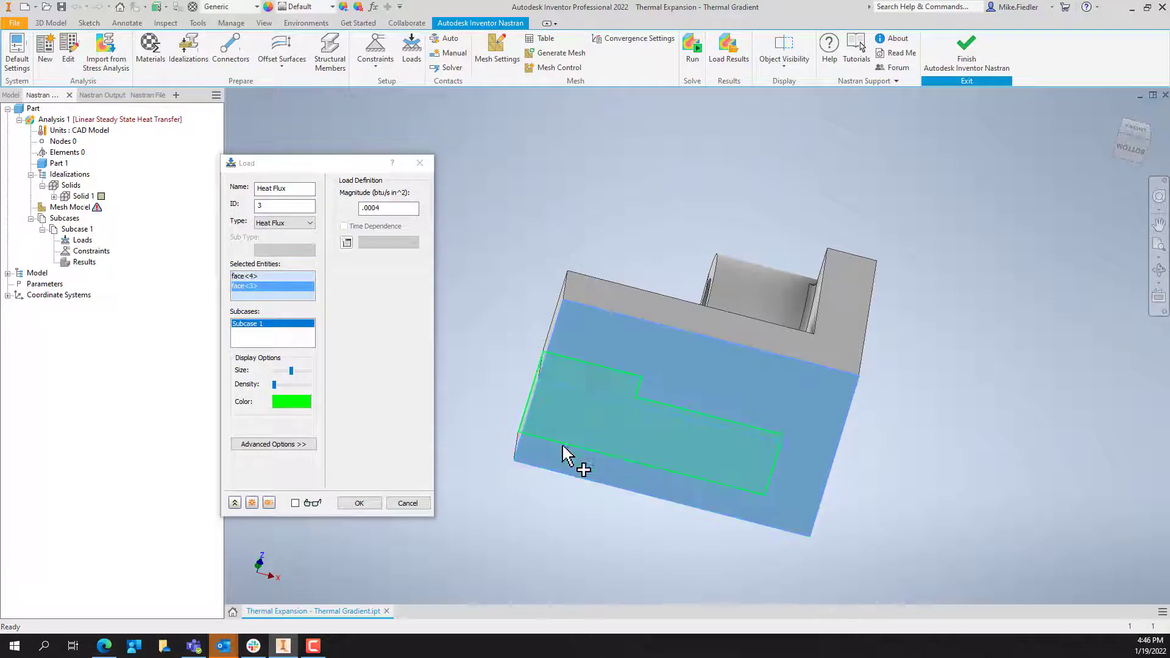
pyautogui.click(360, 503)
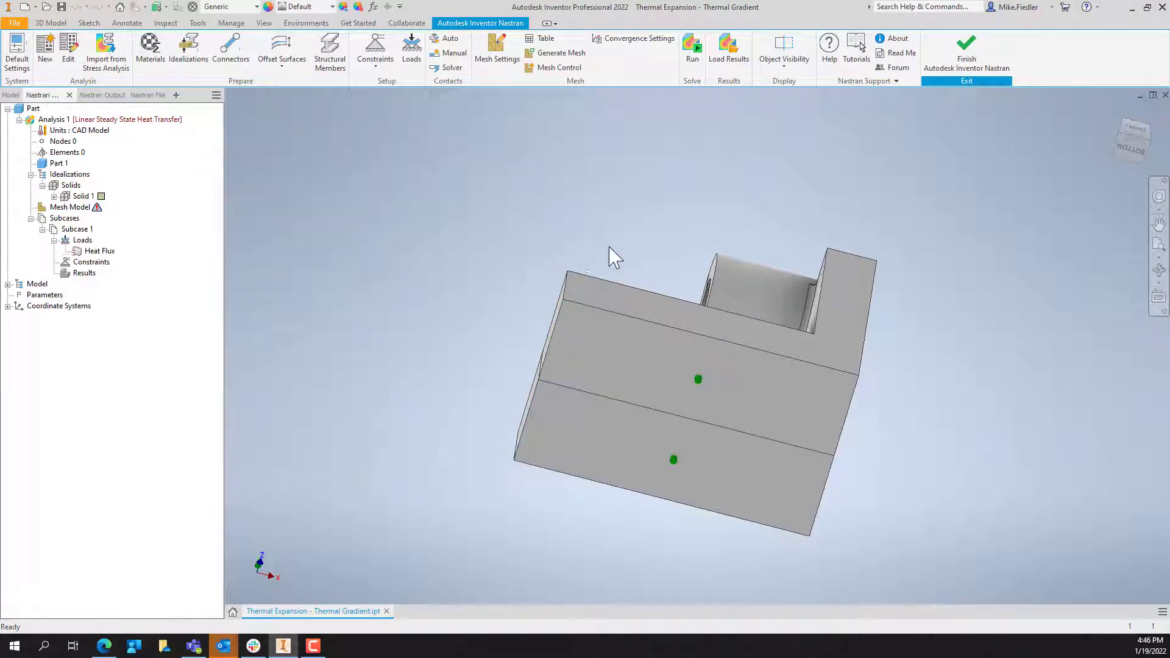
# Add a Convection load named Convection to all faces except the bottom, with ambient temperature 70 F and convection coefficient 1.09e-6
pyautogui.click(1136, 129)
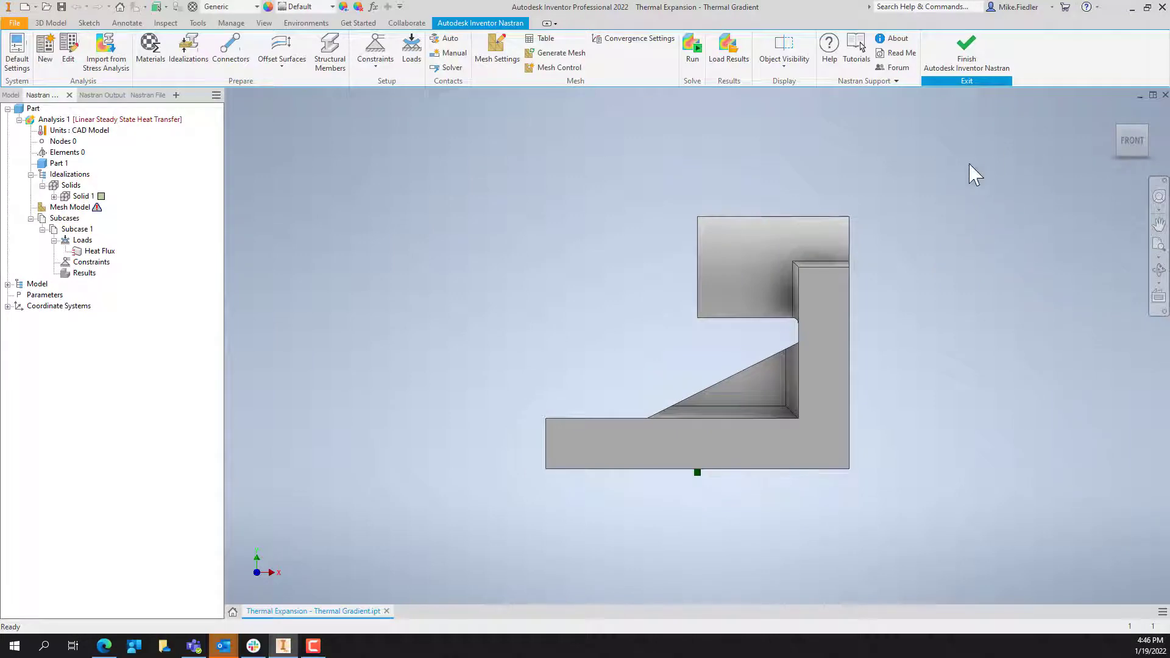
pyautogui.moveTo(963, 159); pyautogui.dragTo(419, 458)
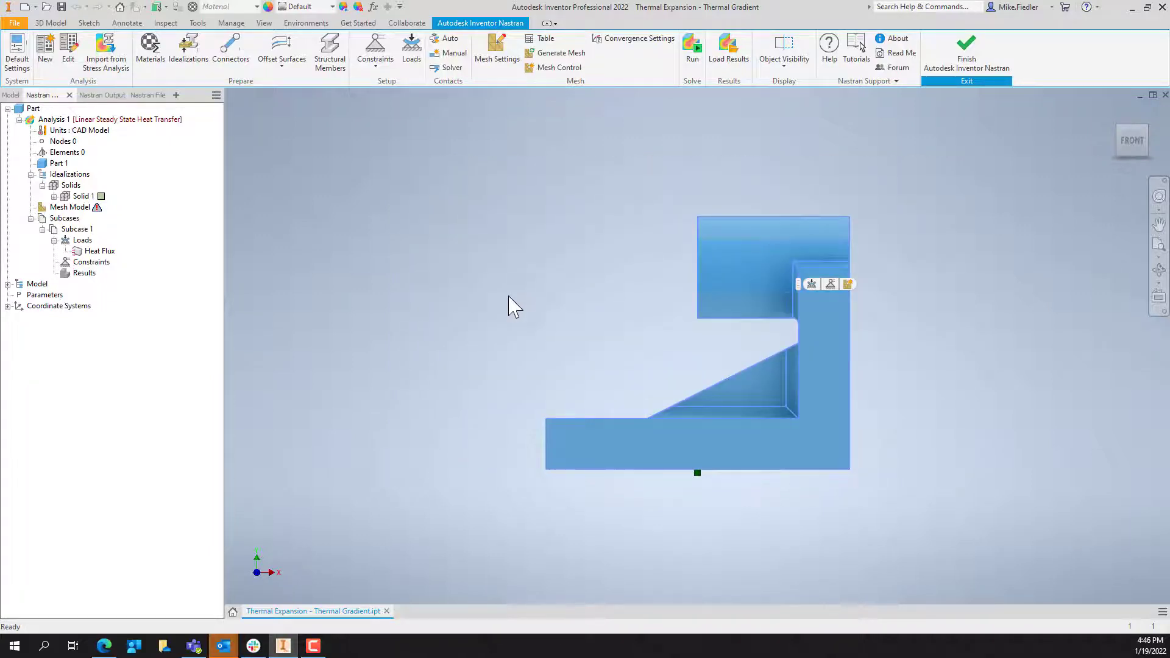
pyautogui.moveTo(514, 305)
pyautogui.keyDown('shift'); pyautogui.mouseDown(button='middle')
pyautogui.moveTo(548, 284)
pyautogui.moveTo(674, 303)
pyautogui.moveTo(524, 186)
pyautogui.moveTo(533, 172)
pyautogui.moveTo(553, 326)
pyautogui.moveTo(499, 291)
pyautogui.mouseUp(button='middle'); pyautogui.keyUp('shift')
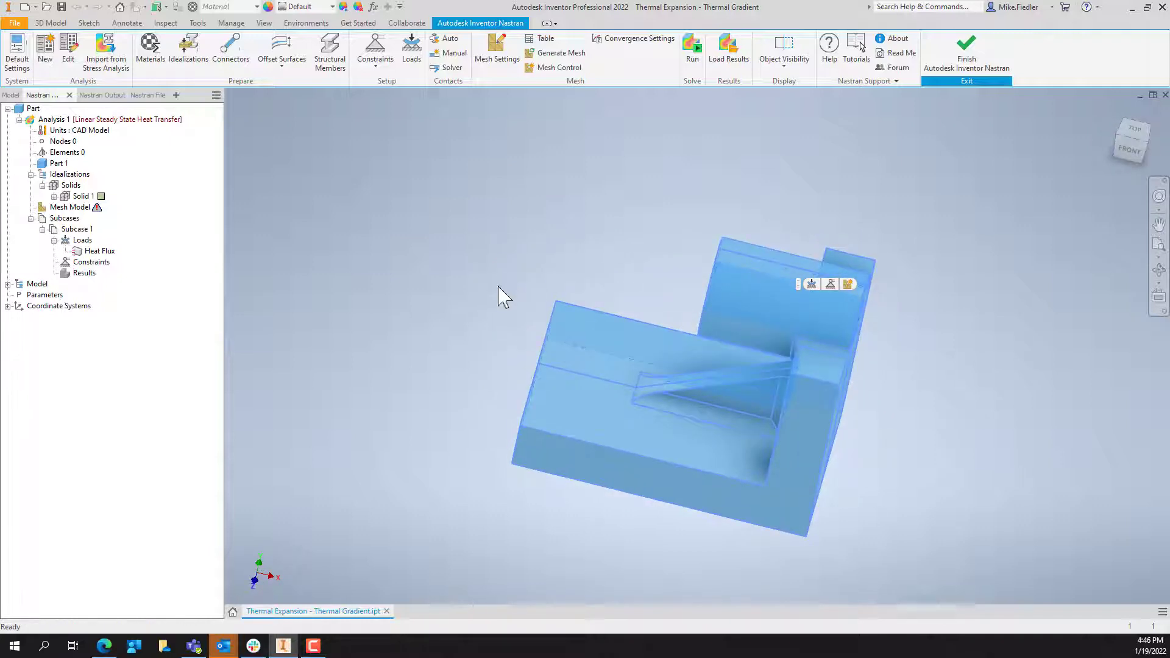
pyautogui.click(411, 49)
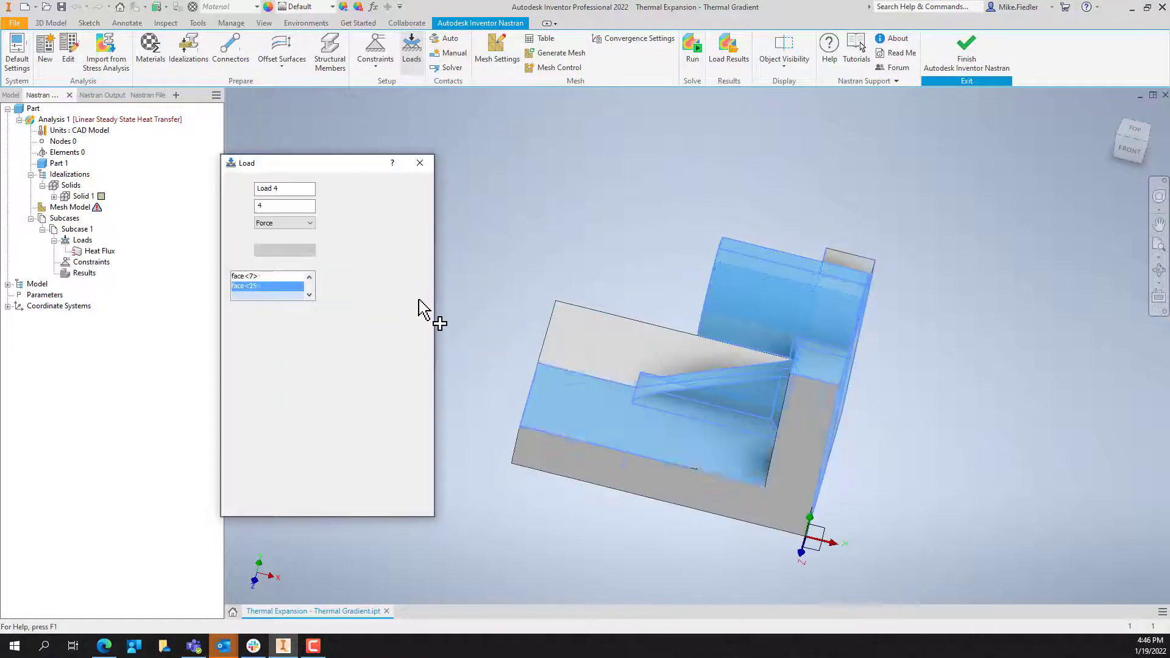
pyautogui.click(308, 224)
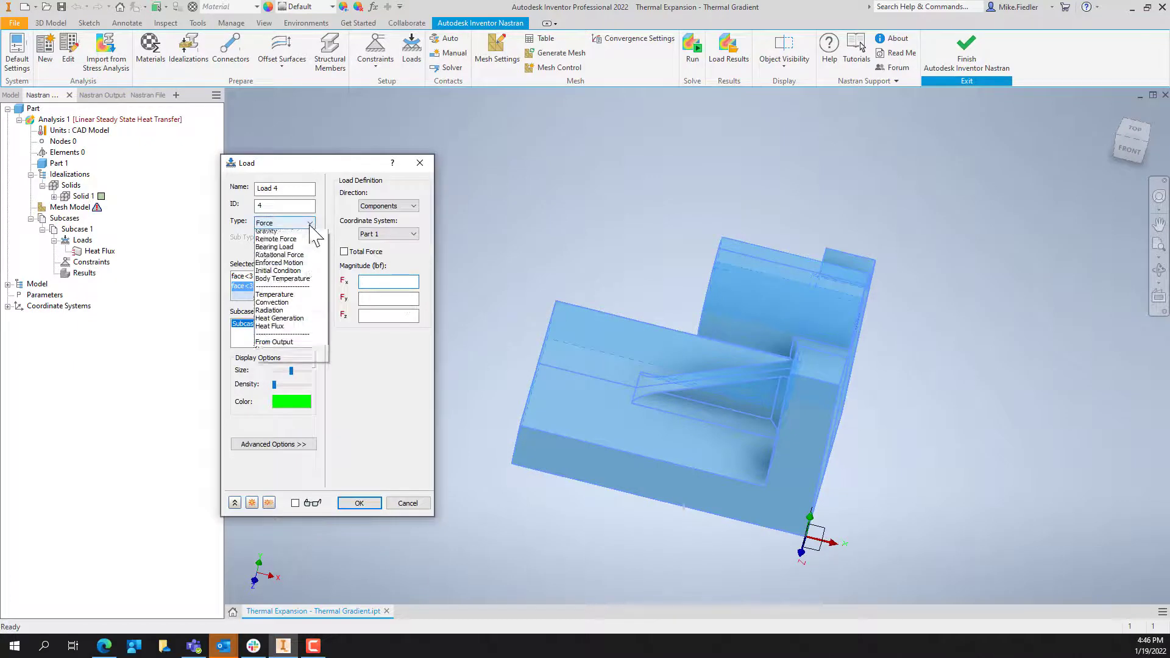
pyautogui.click(311, 346)
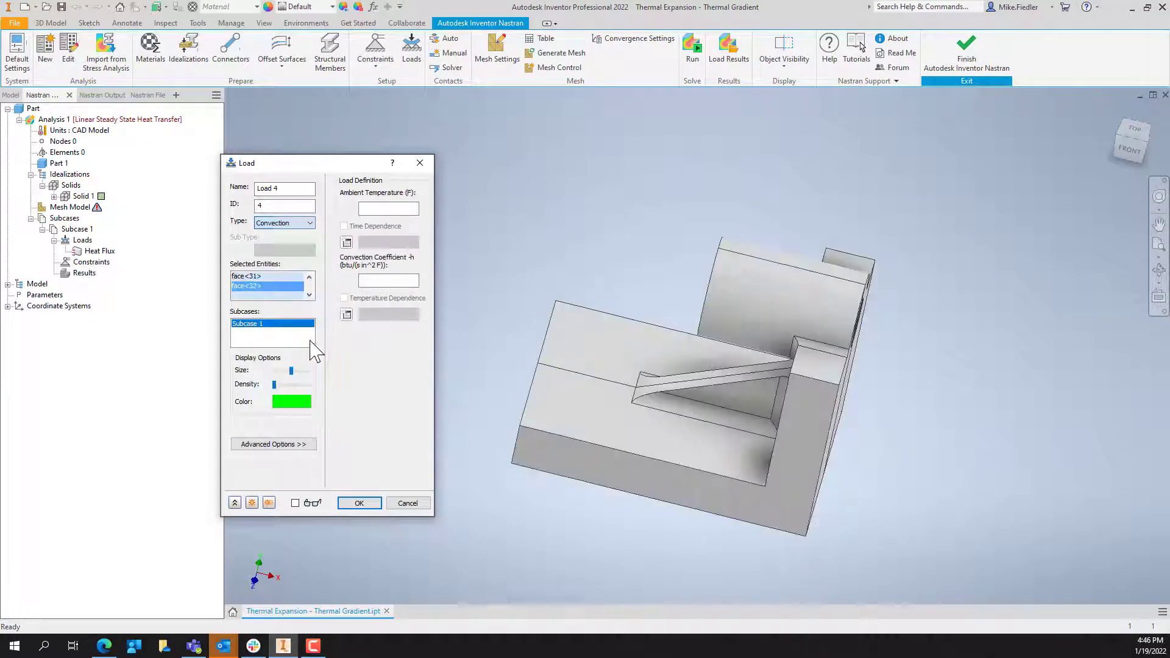
pyautogui.moveTo(302, 188); pyautogui.dragTo(191, 186)
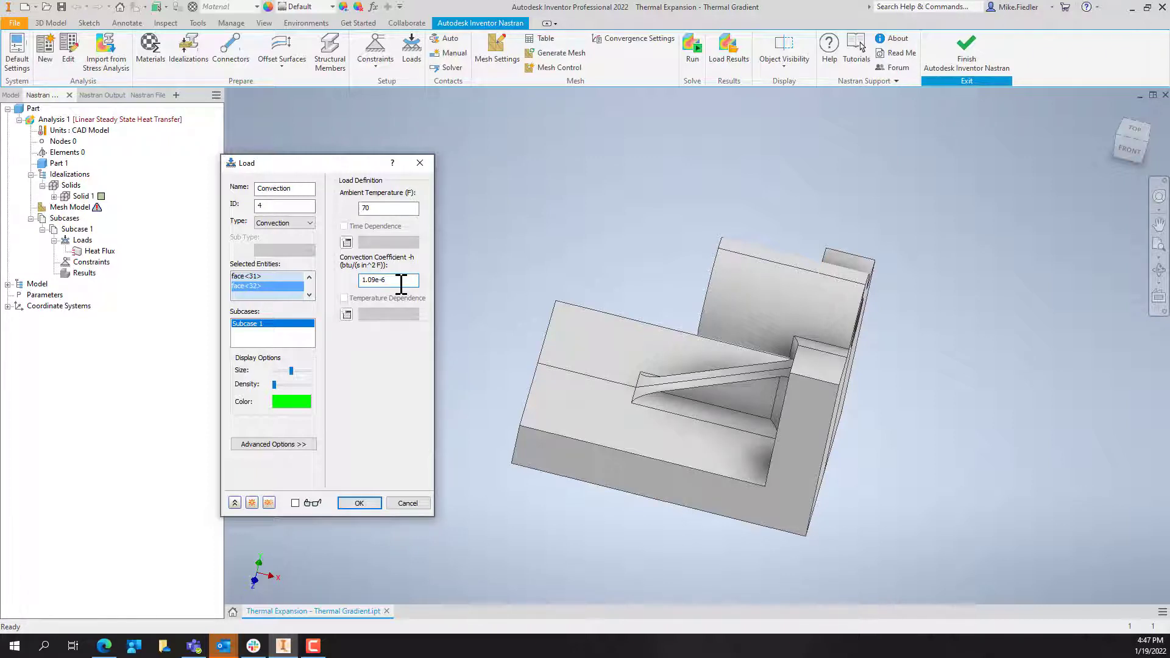
pyautogui.click(372, 502)
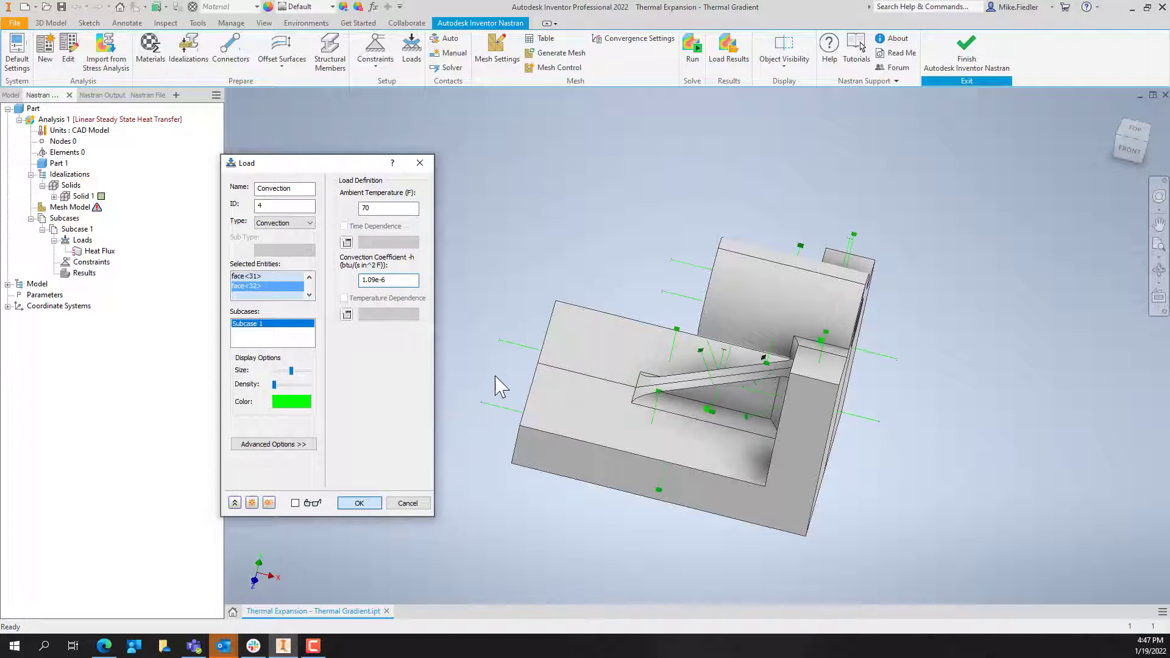
# Generate the mesh for the bracket and run the heat transfer analysis
pyautogui.keyDown('shift'); pyautogui.moveTo(541, 340); pyautogui.dragTo(610, 228, button='middle'); pyautogui.keyUp('shift')
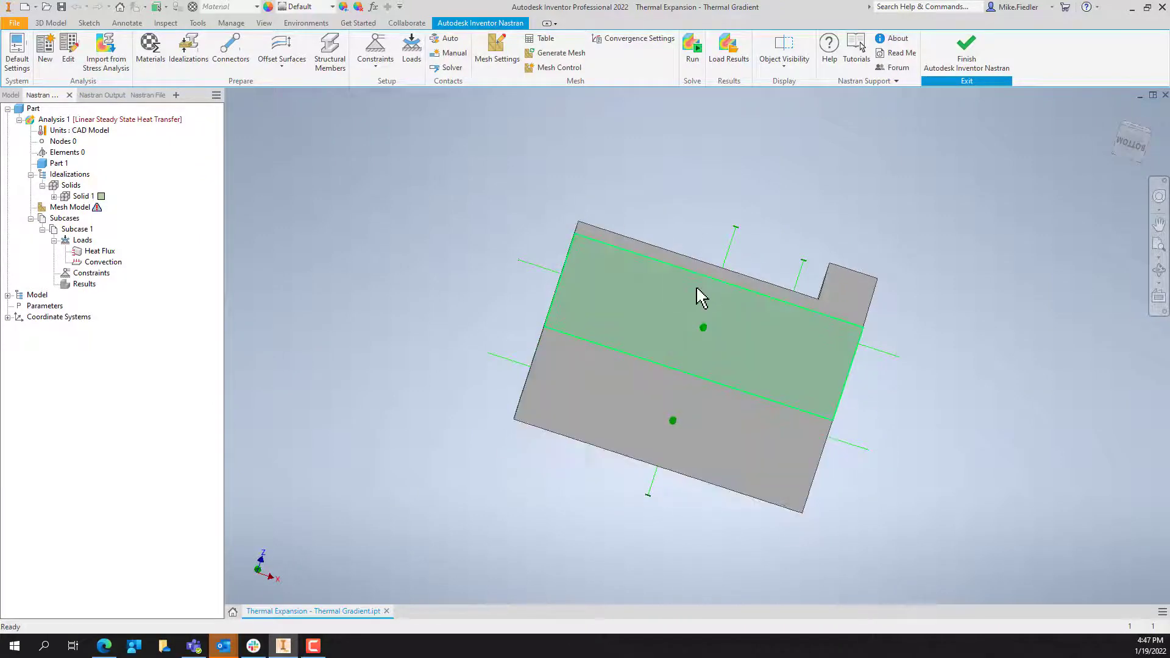
pyautogui.keyDown('shift'); pyautogui.moveTo(700, 298); pyautogui.dragTo(665, 392, button='middle'); pyautogui.keyUp('shift')
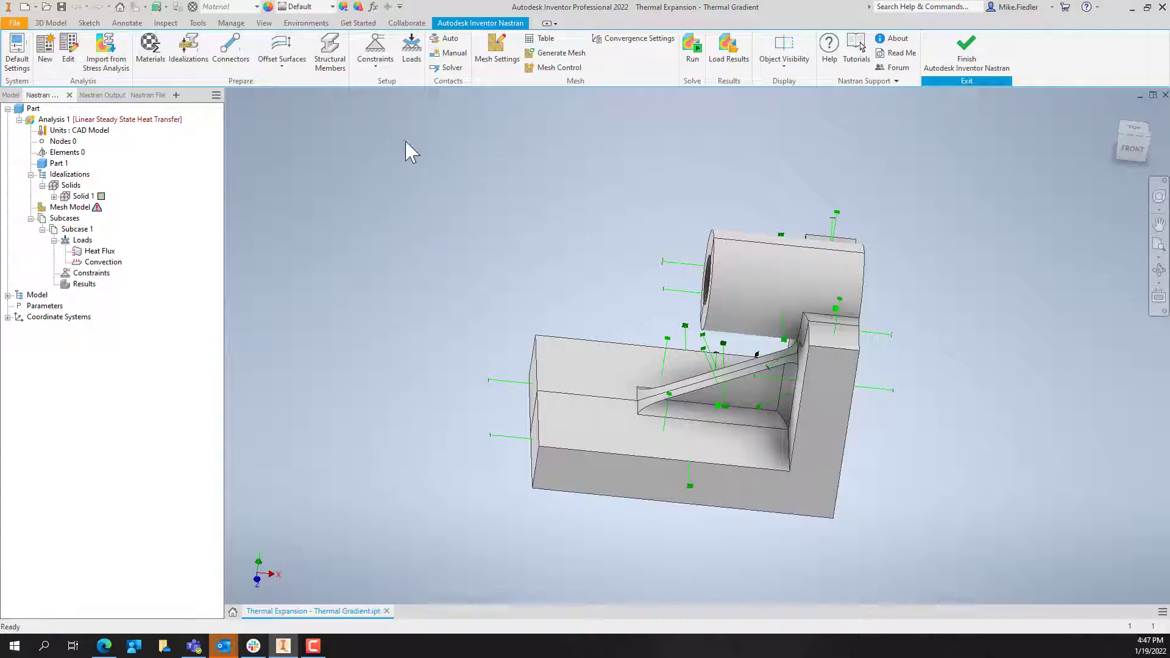
pyautogui.click(550, 55)
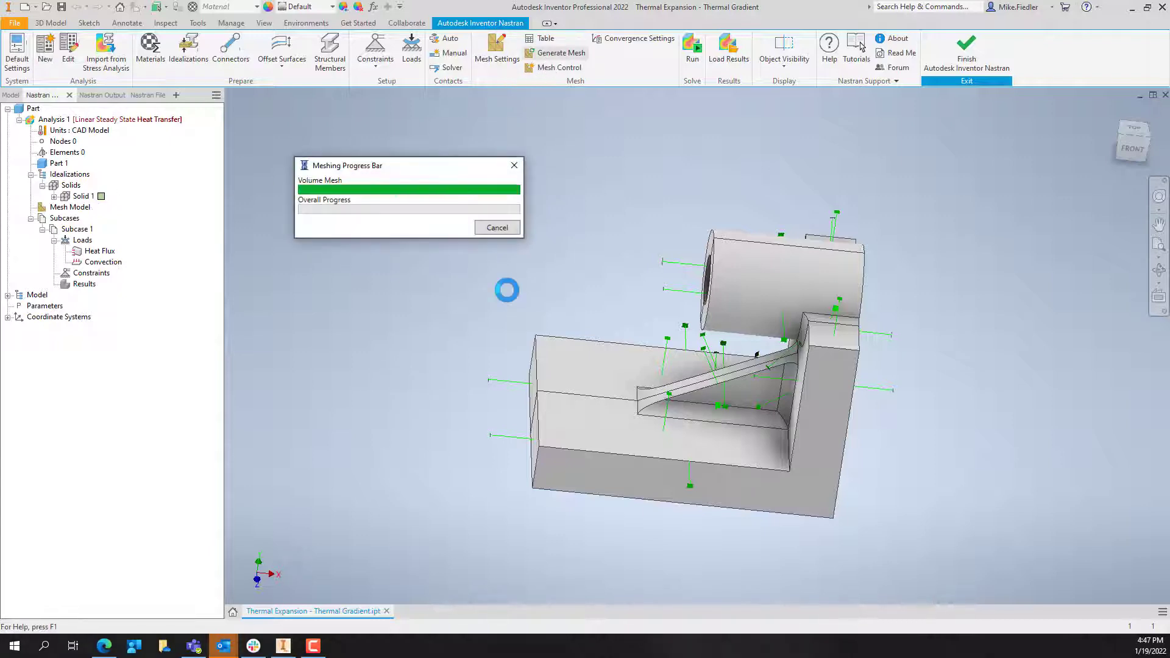
pyautogui.keyDown('shift'); pyautogui.moveTo(489, 263); pyautogui.dragTo(502, 233, button='middle'); pyautogui.keyUp('shift')
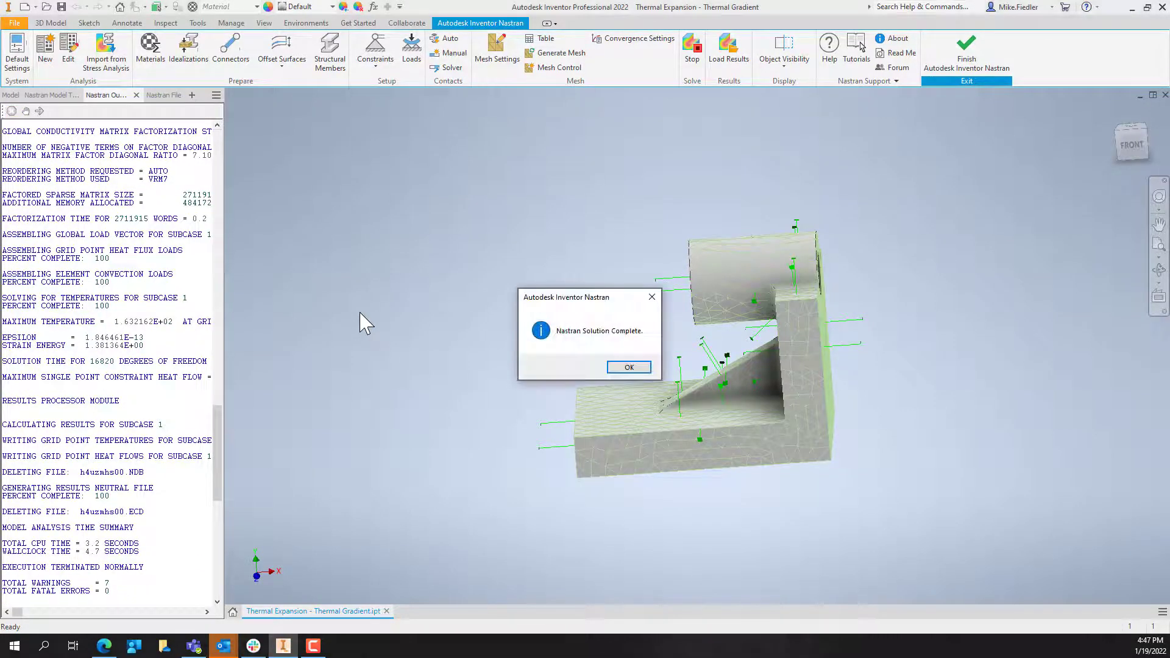
# Inspect the temperature contour from several sides of the bracket and return to the plain model display
pyautogui.click(628, 368)
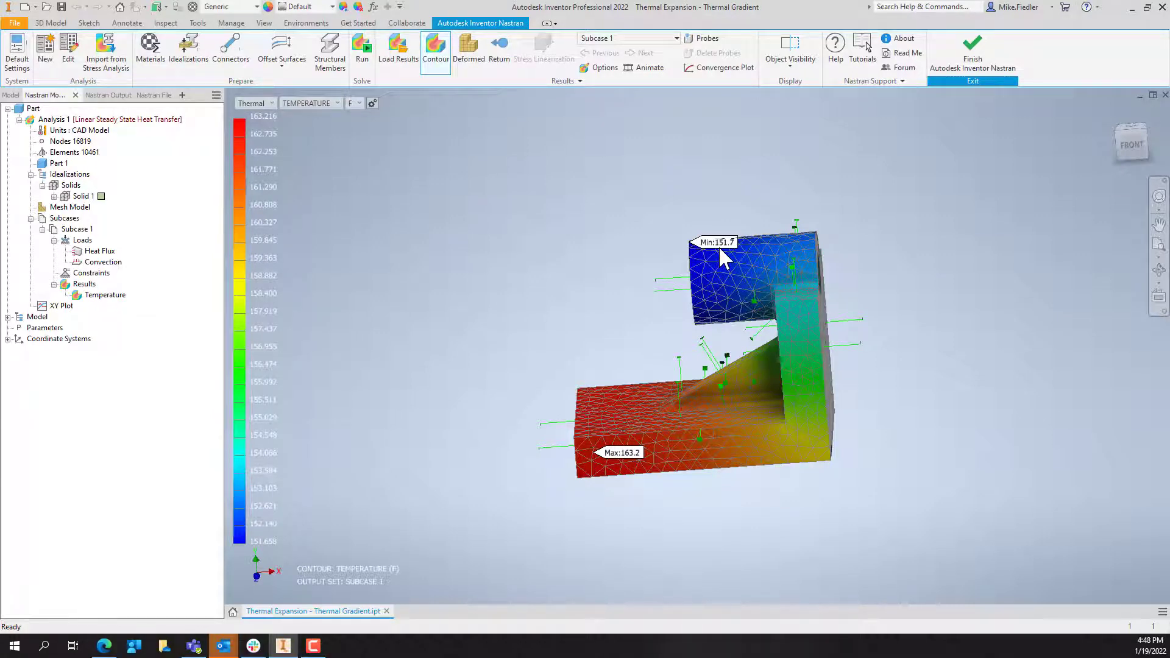
pyautogui.keyDown('shift'); pyautogui.moveTo(596, 247); pyautogui.dragTo(828, 276, button='middle'); pyautogui.keyUp('shift')
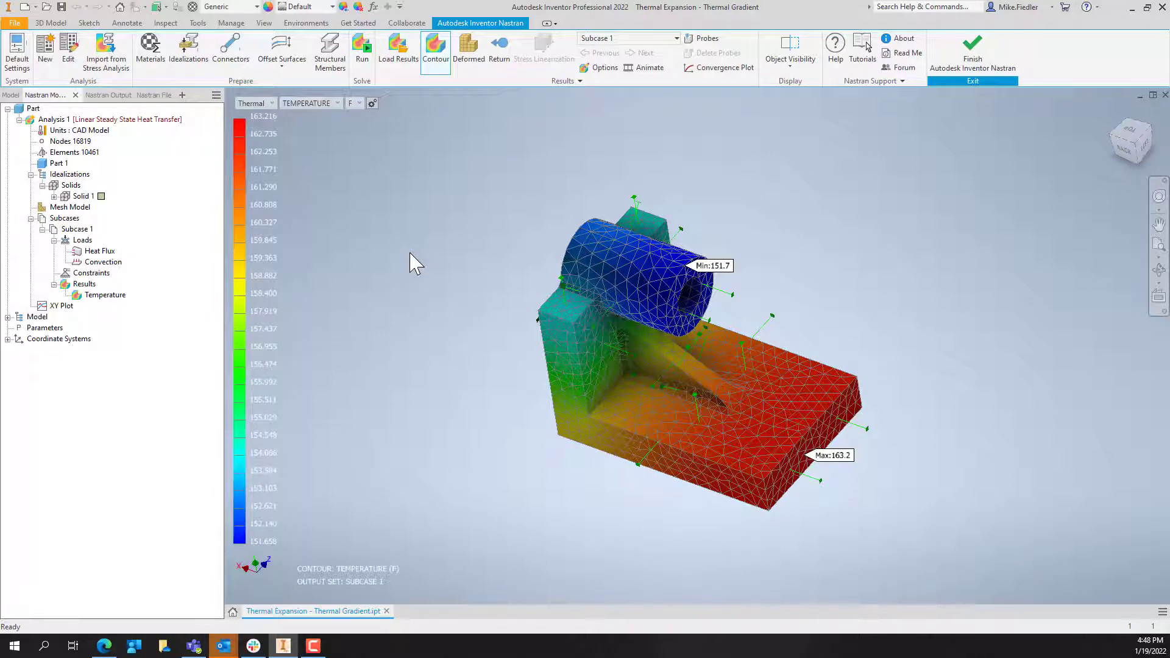
pyautogui.click(499, 59)
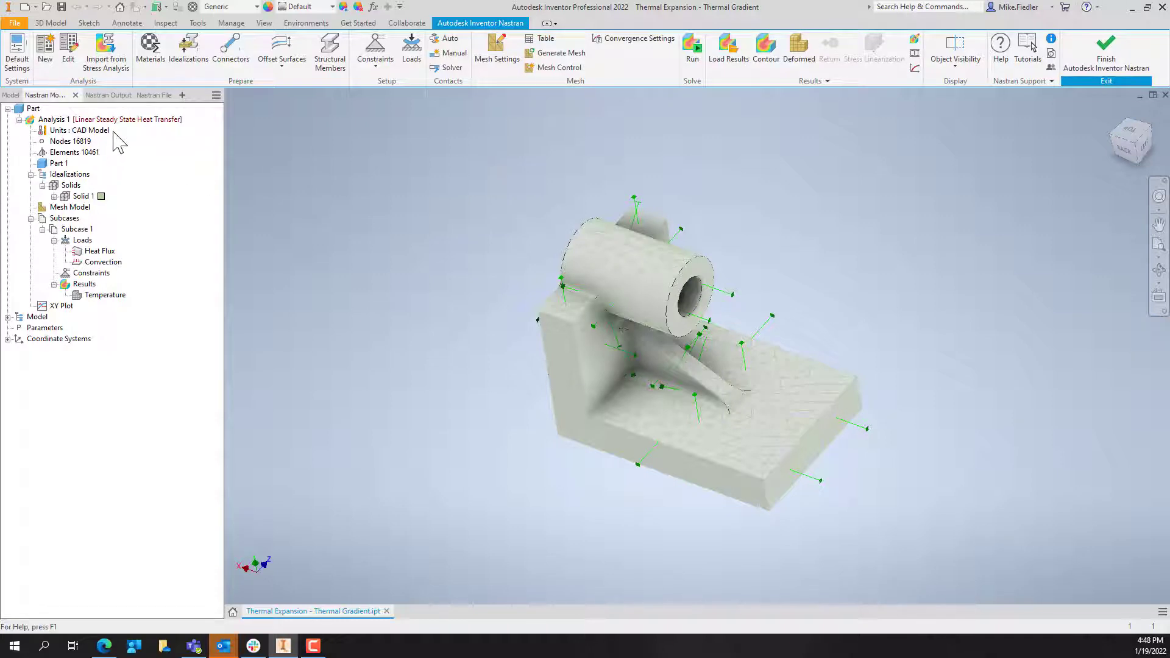
# Duplicate Analysis 1 and name the copy Analysis 2
pyautogui.rightClick(63, 120)
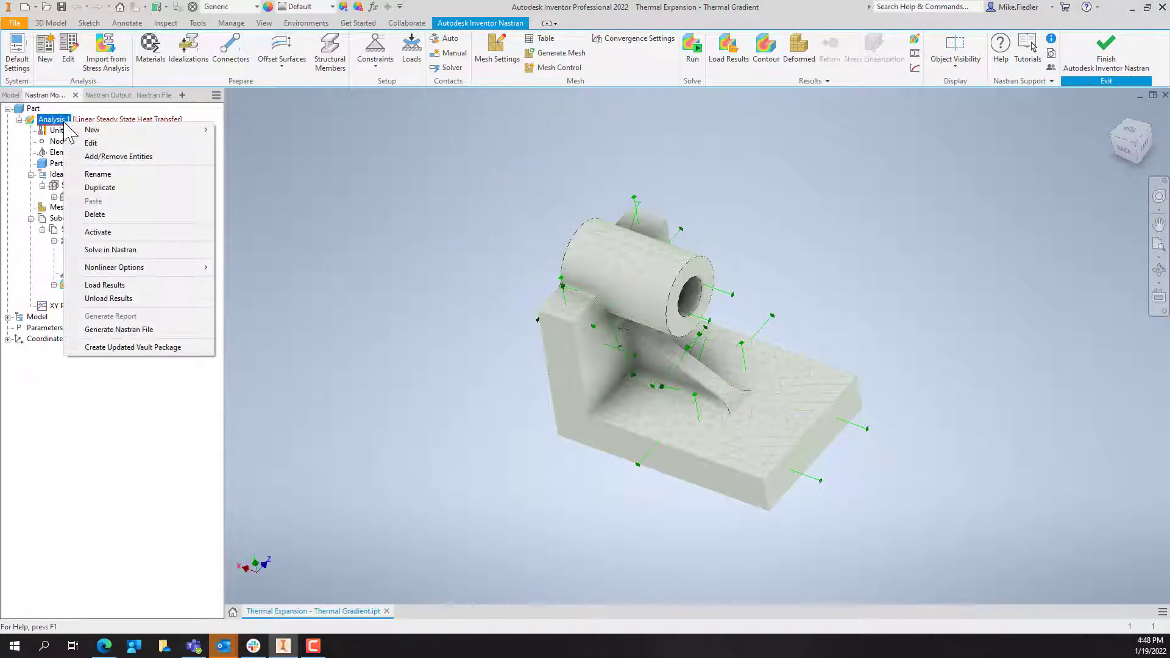
pyautogui.click(132, 188)
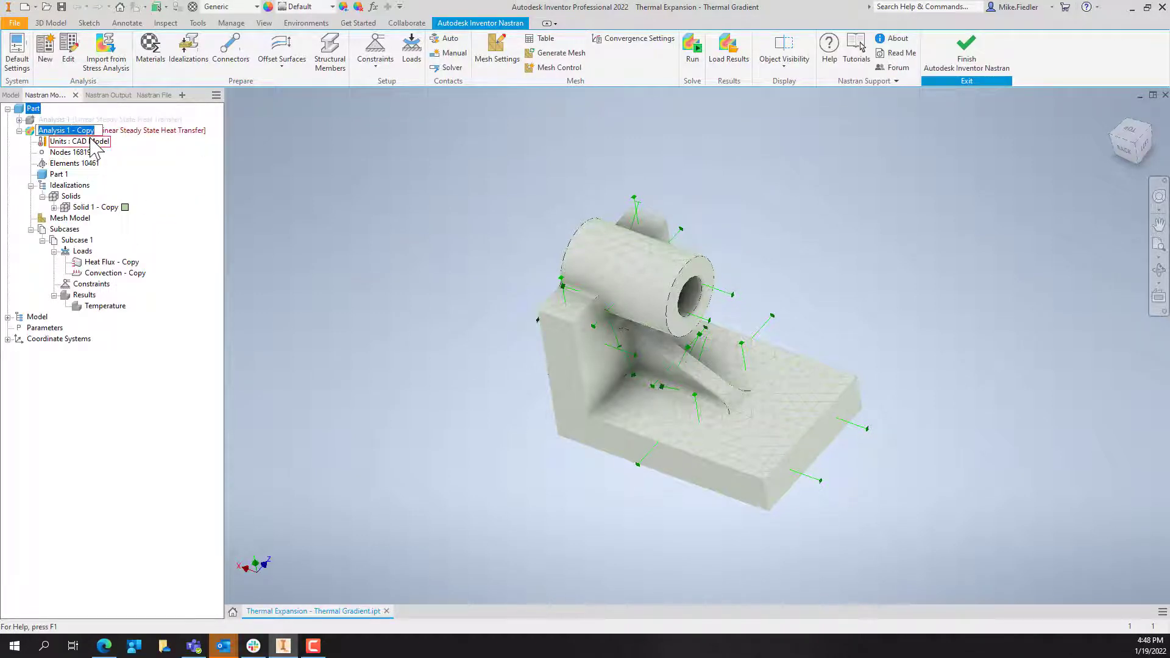
pyautogui.write('Analysis')
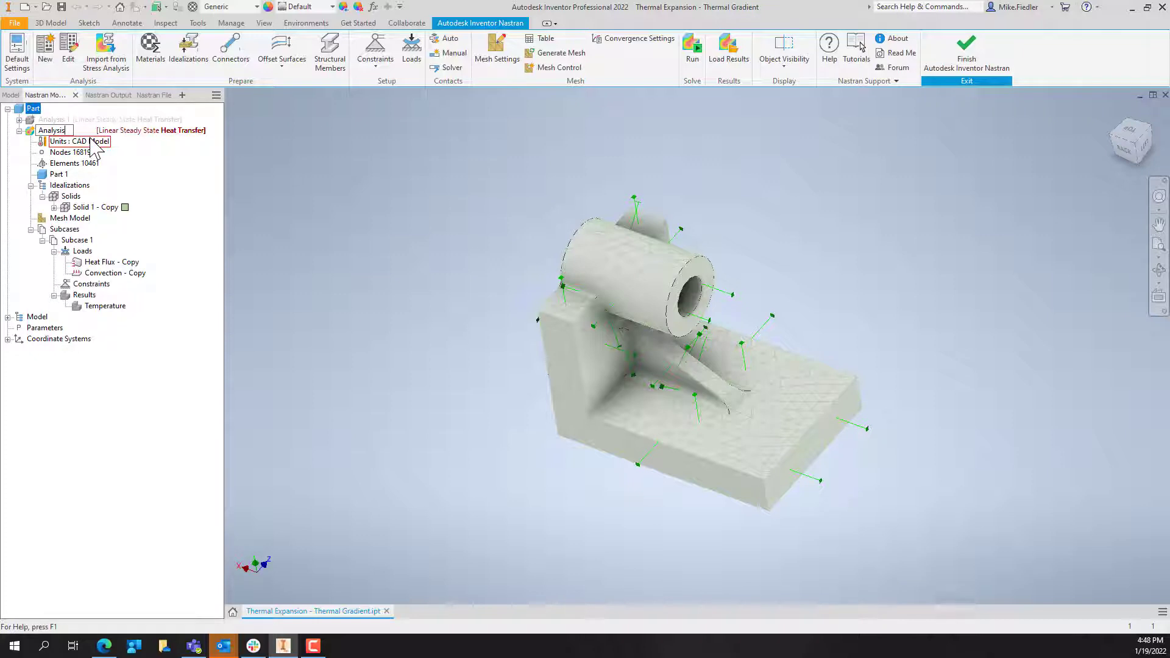
pyautogui.press('Return')
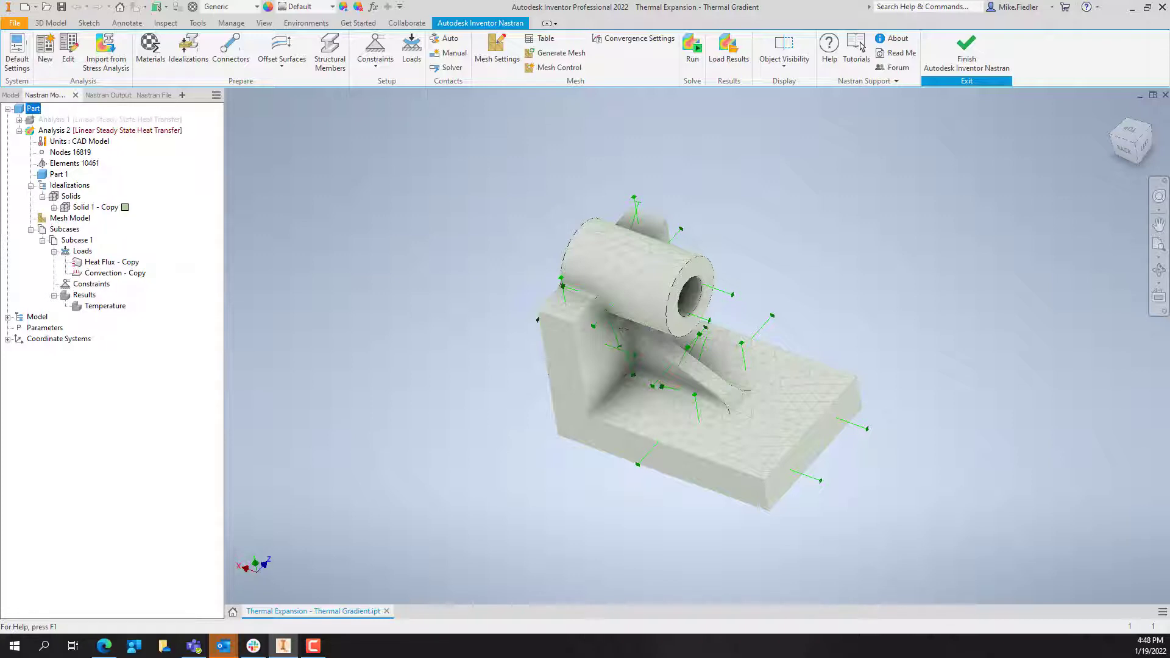
# Change the type of Analysis 2 to Linear Static and accept removing the invalid thermal loads from its subcase
pyautogui.moveTo(586, 94); pyautogui.dragTo(495, 130)
pyautogui.click(408, 170)
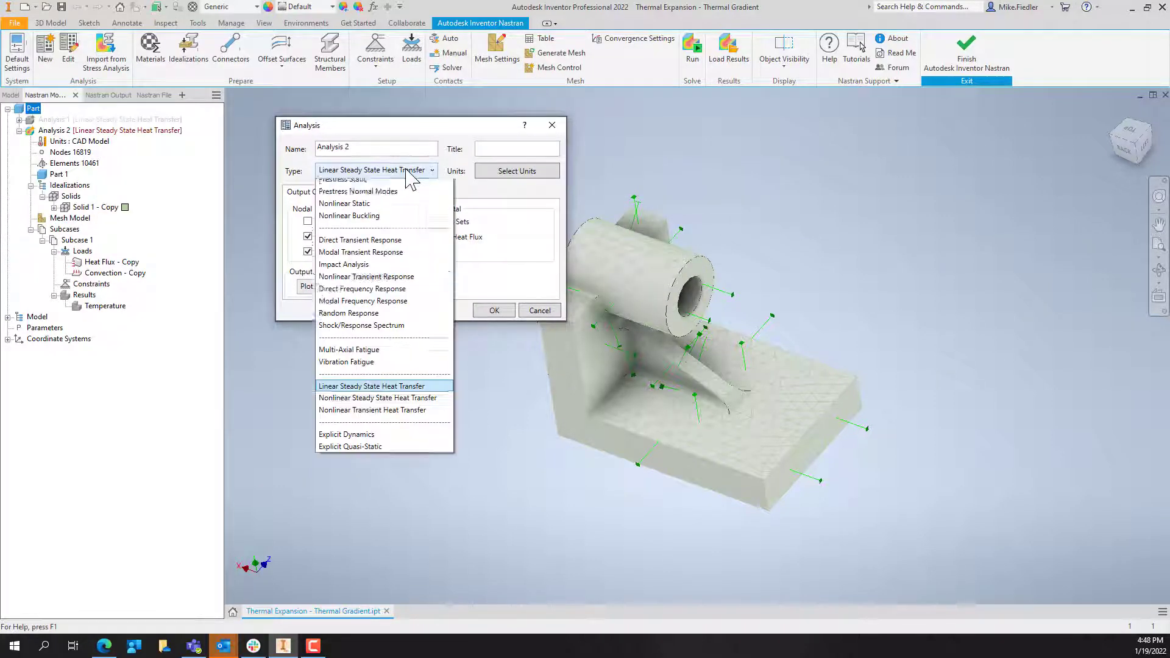
pyautogui.scroll(3, 407, 183)
pyautogui.click(407, 182)
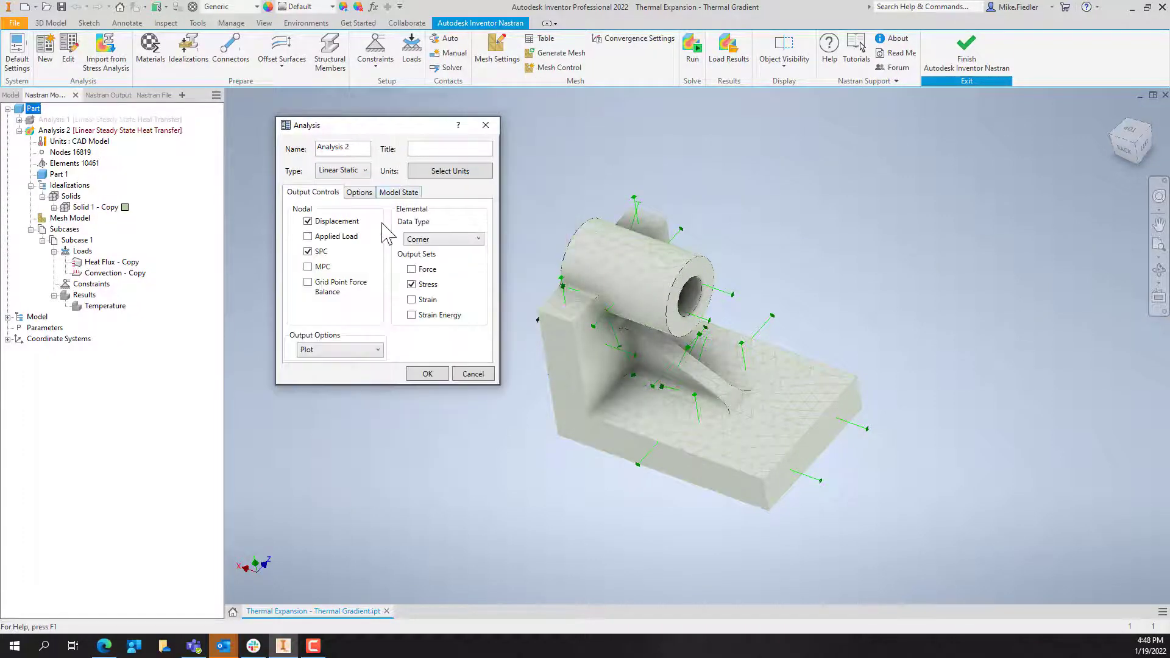
pyautogui.click(428, 374)
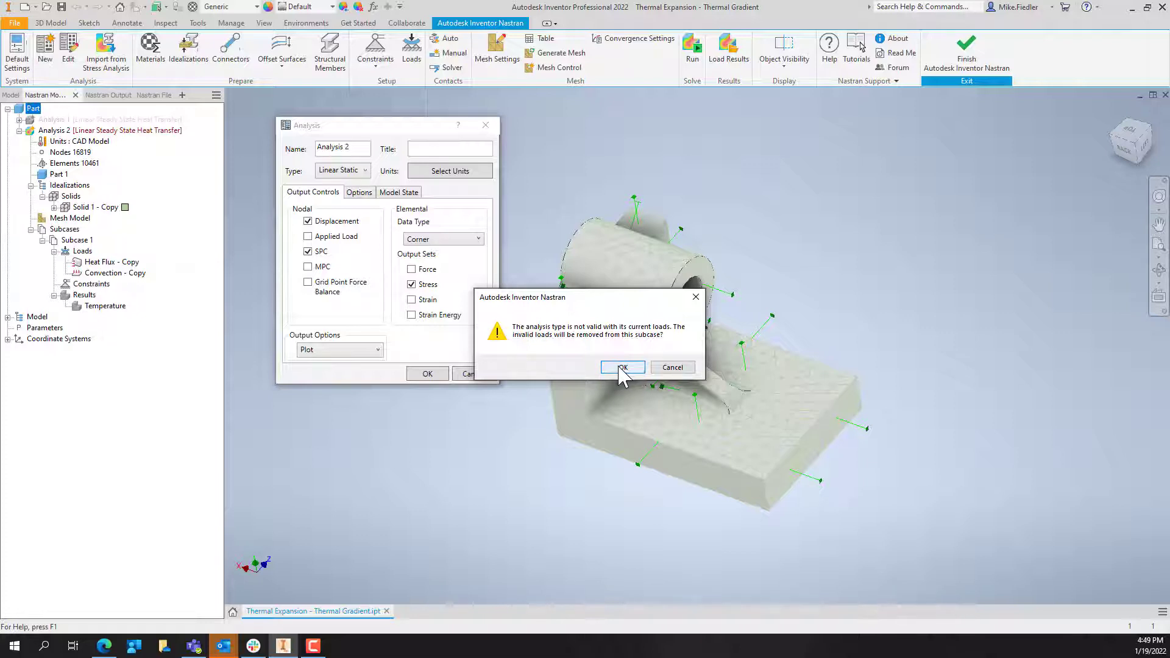
pyautogui.click(621, 367)
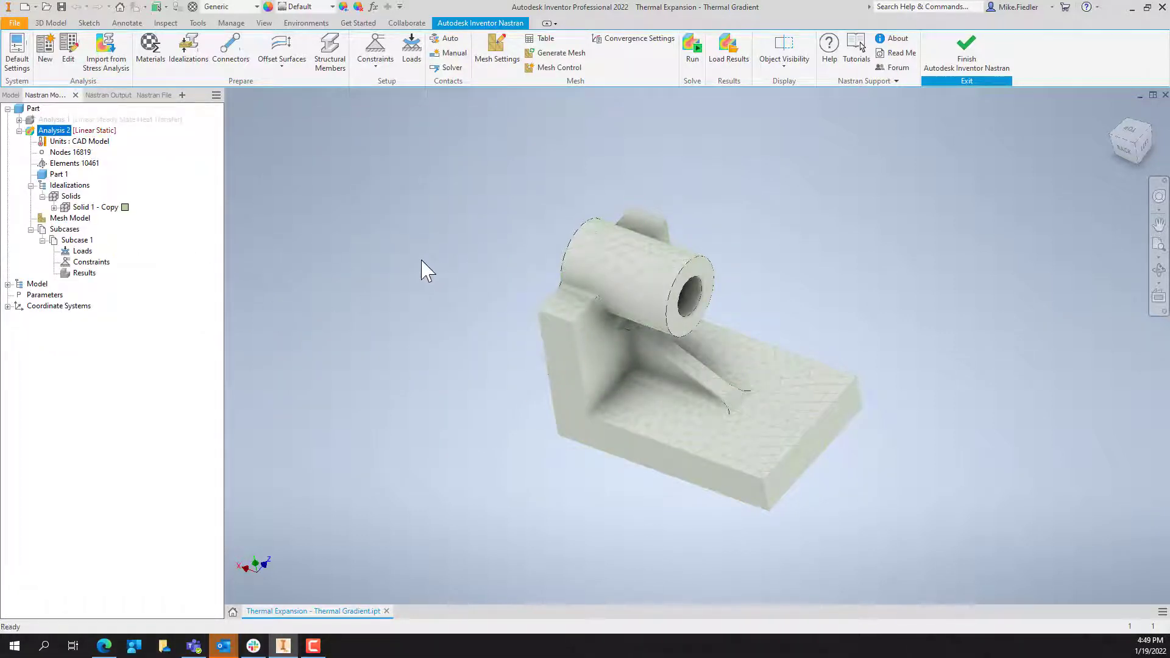
# Add a structural constraint to the two bottom faces of the base with only Ty fixed
pyautogui.keyDown('shift'); pyautogui.moveTo(451, 287); pyautogui.dragTo(444, 201, button='middle'); pyautogui.keyUp('shift')
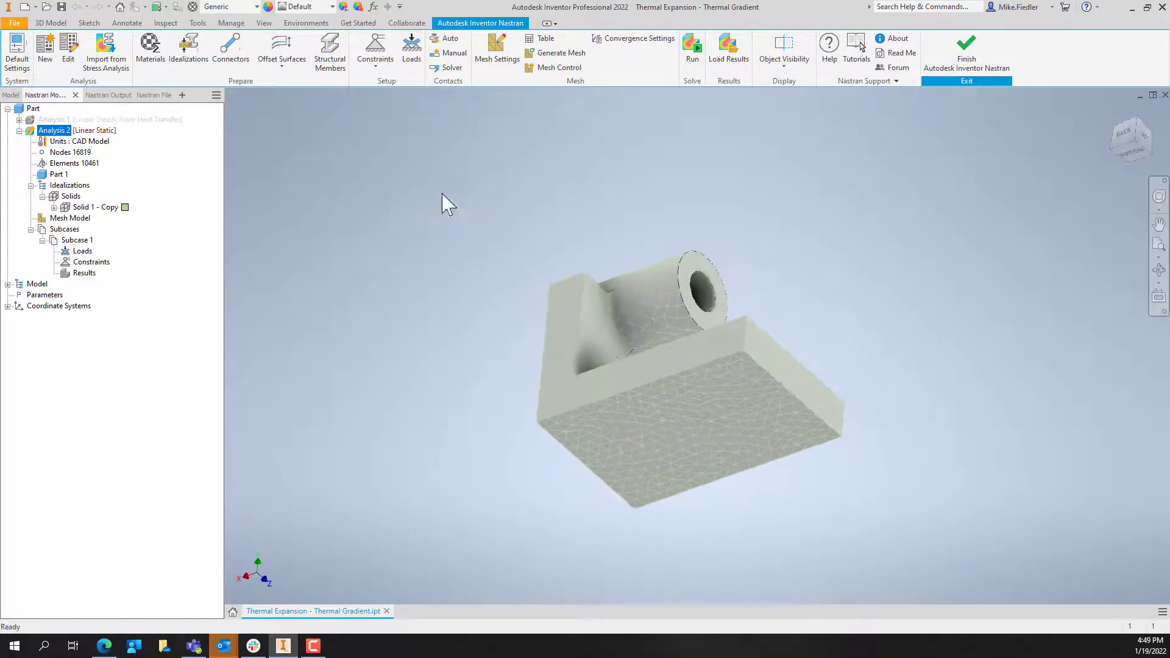
pyautogui.click(376, 52)
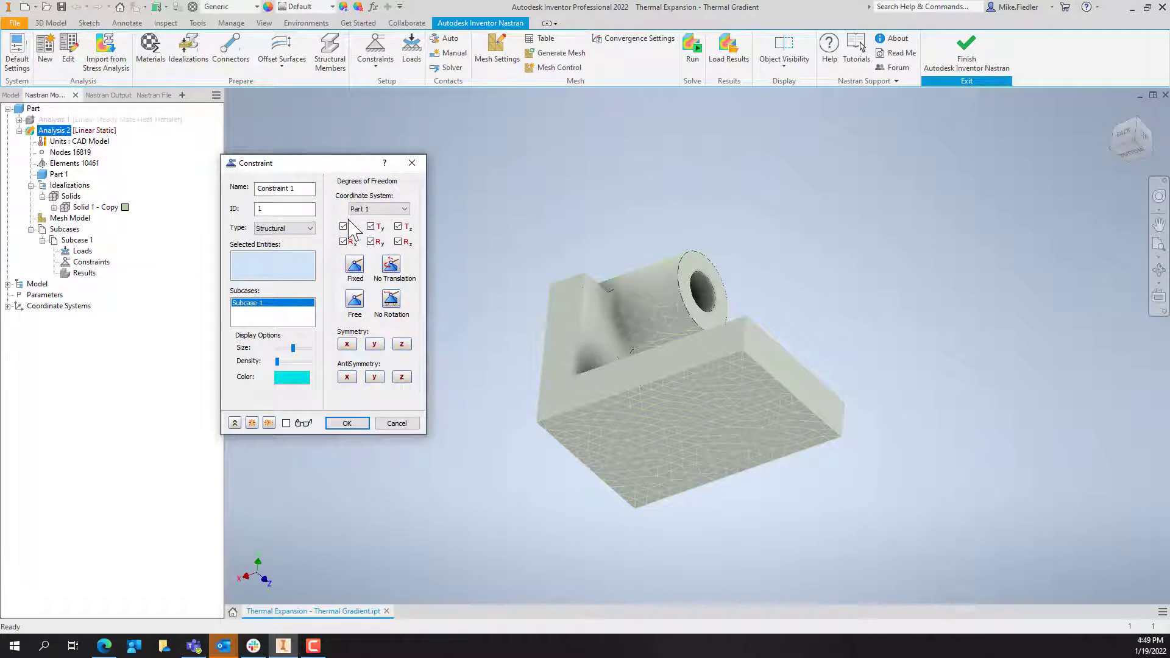
pyautogui.click(355, 301)
pyautogui.click(655, 409)
pyautogui.click(740, 461)
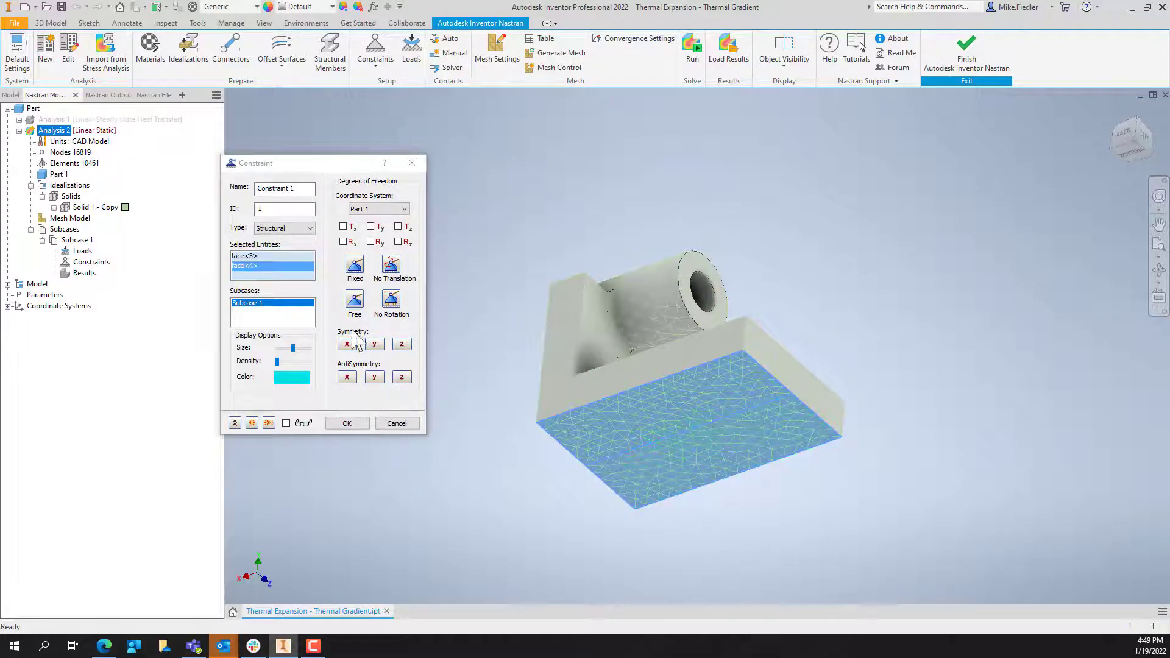
pyautogui.keyDown('shift'); pyautogui.moveTo(561, 335); pyautogui.dragTo(499, 293, button='middle'); pyautogui.keyUp('shift')
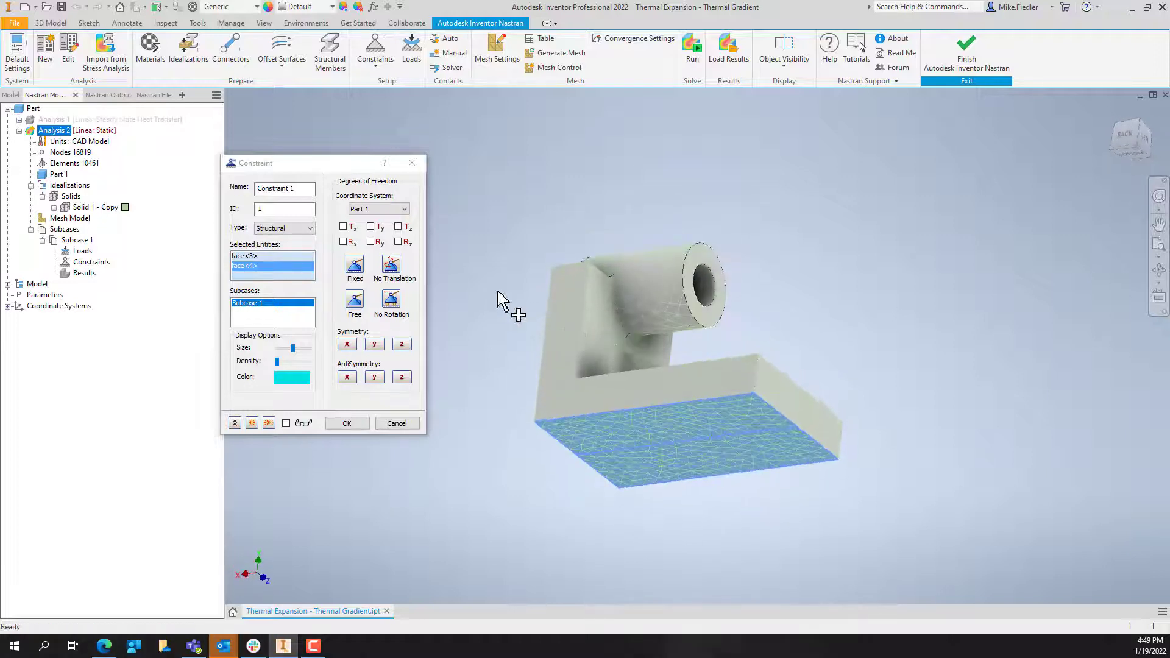
pyautogui.click(370, 227)
pyautogui.press('Return')
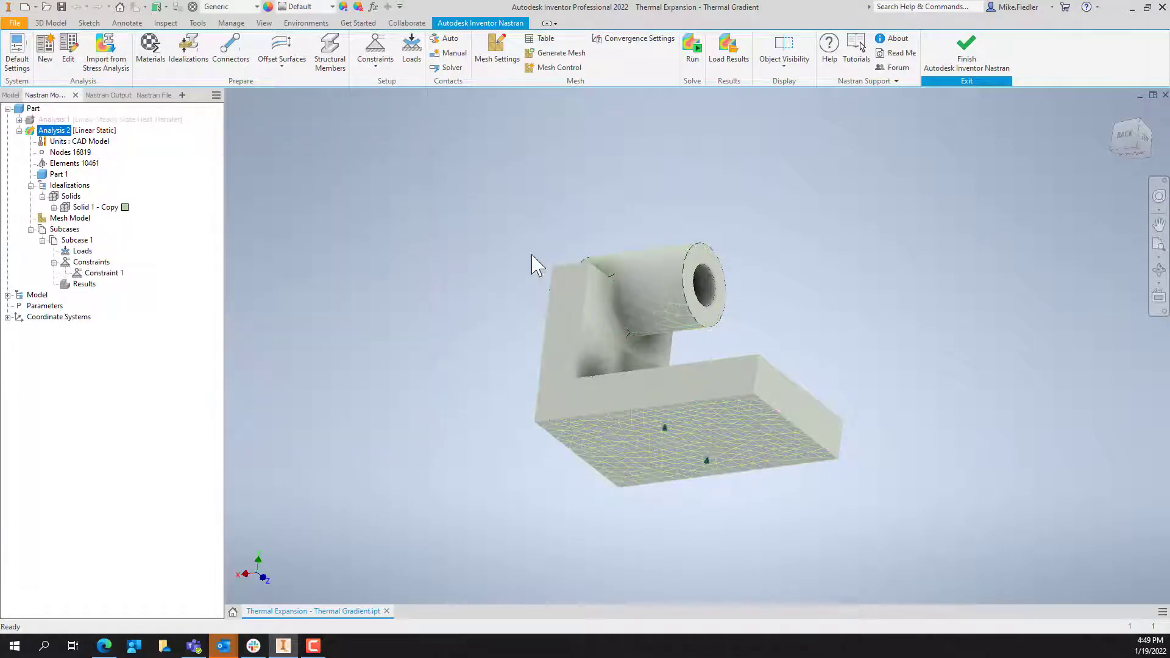
# Add a structural constraint to the two outer back faces of the upright wall with only Tx fixed
pyautogui.keyDown('shift'); pyautogui.moveTo(465, 245); pyautogui.dragTo(616, 267, button='middle'); pyautogui.keyUp('shift')
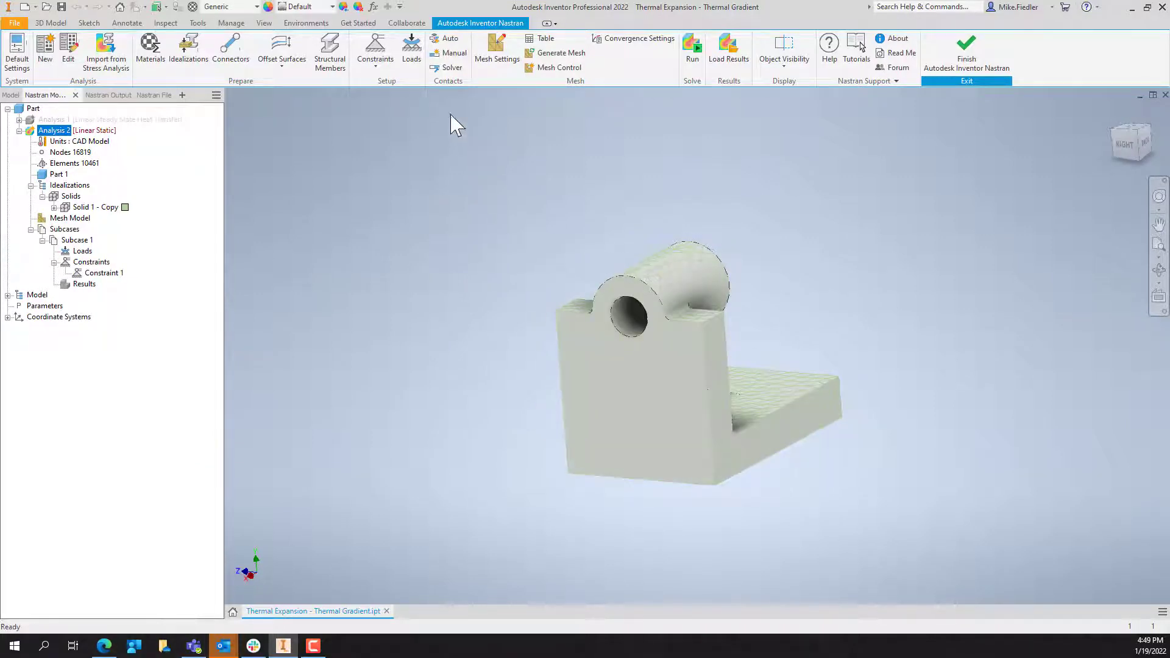
pyautogui.click(375, 52)
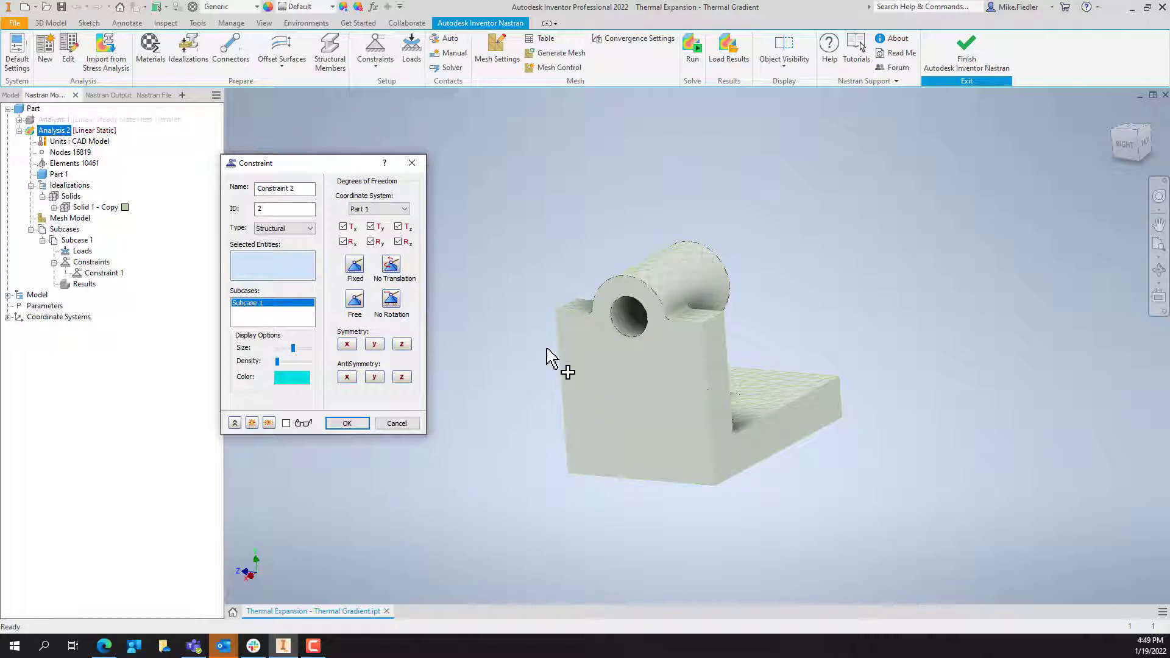
pyautogui.moveTo(548, 358)
pyautogui.keyDown('shift'); pyautogui.mouseDown(button='middle')
pyautogui.moveTo(536, 386)
pyautogui.moveTo(547, 352)
pyautogui.mouseUp(button='middle'); pyautogui.keyUp('shift')
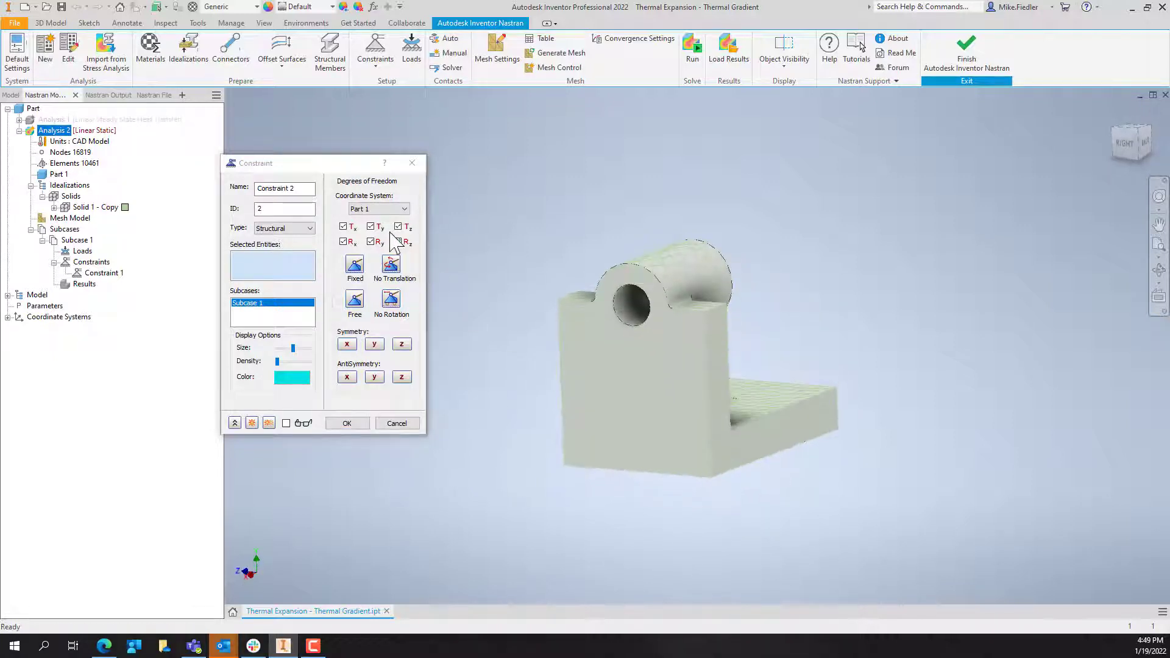
pyautogui.click(354, 299)
pyautogui.click(606, 357)
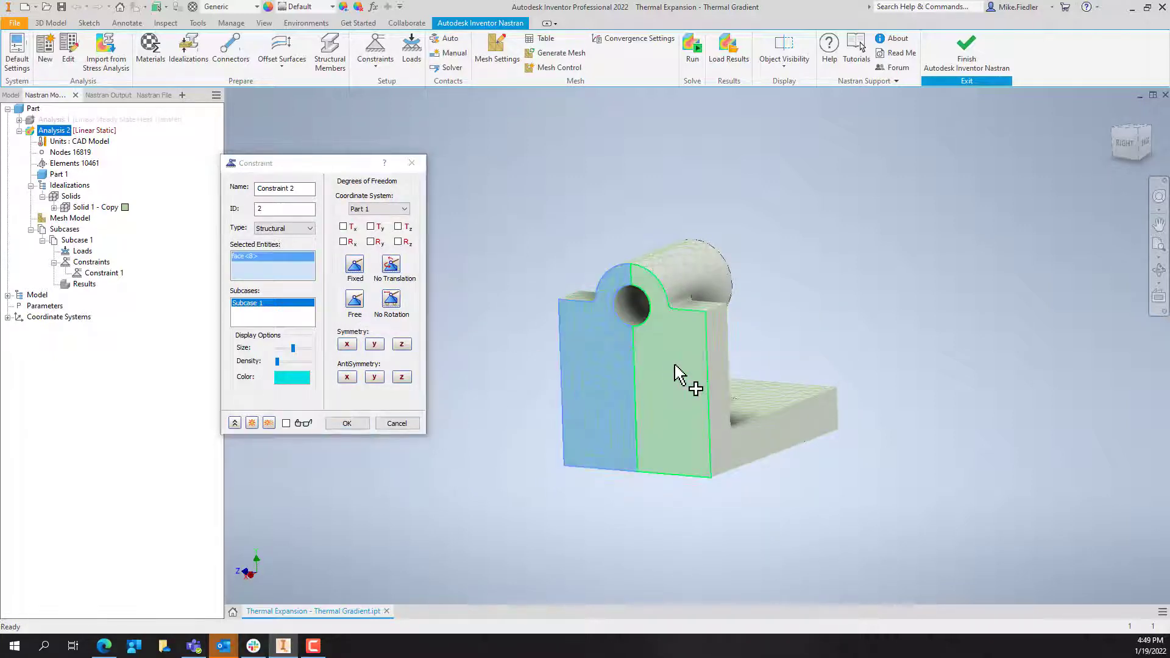
pyautogui.click(685, 373)
pyautogui.click(345, 227)
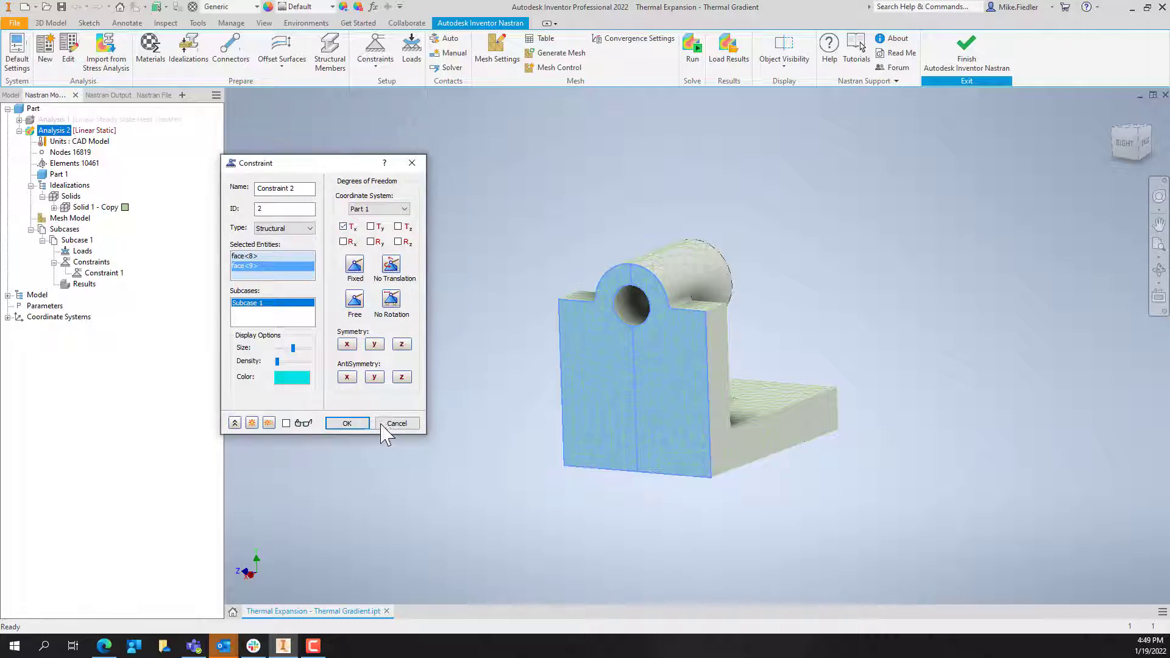
pyautogui.click(361, 423)
# Add a structural constraint with only Tz fixed to all edges along the bracket's central split line, selecting them from the top view
pyautogui.keyDown('shift'); pyautogui.moveTo(633, 209); pyautogui.dragTo(669, 334, button='middle'); pyautogui.keyUp('shift')
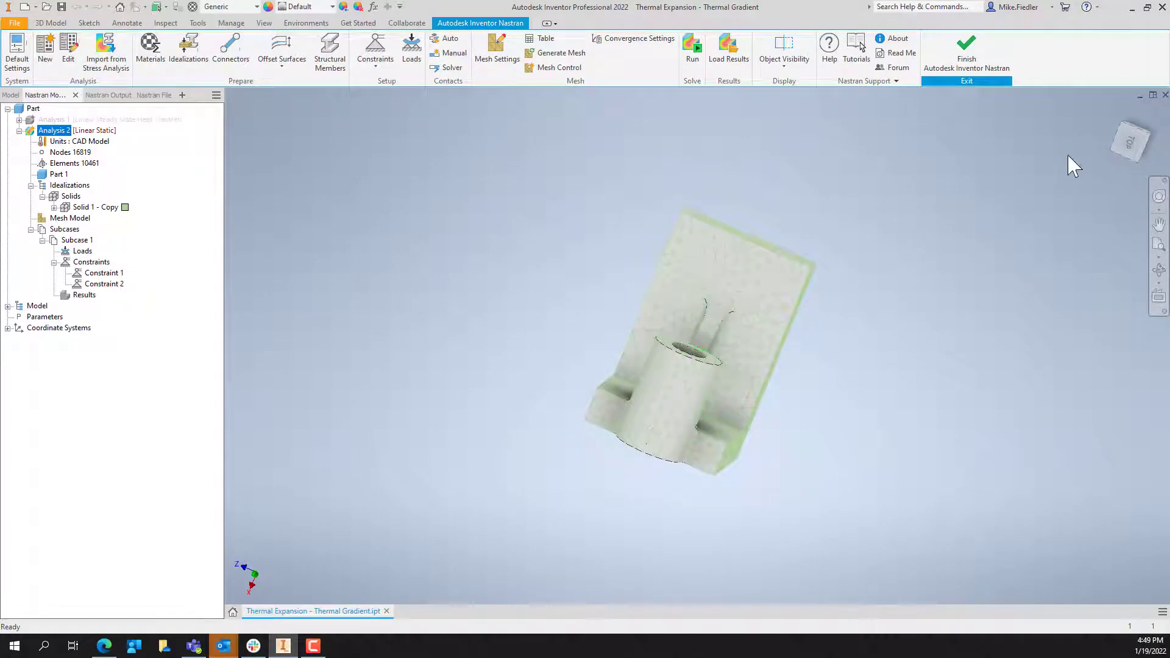
pyautogui.click(1131, 139)
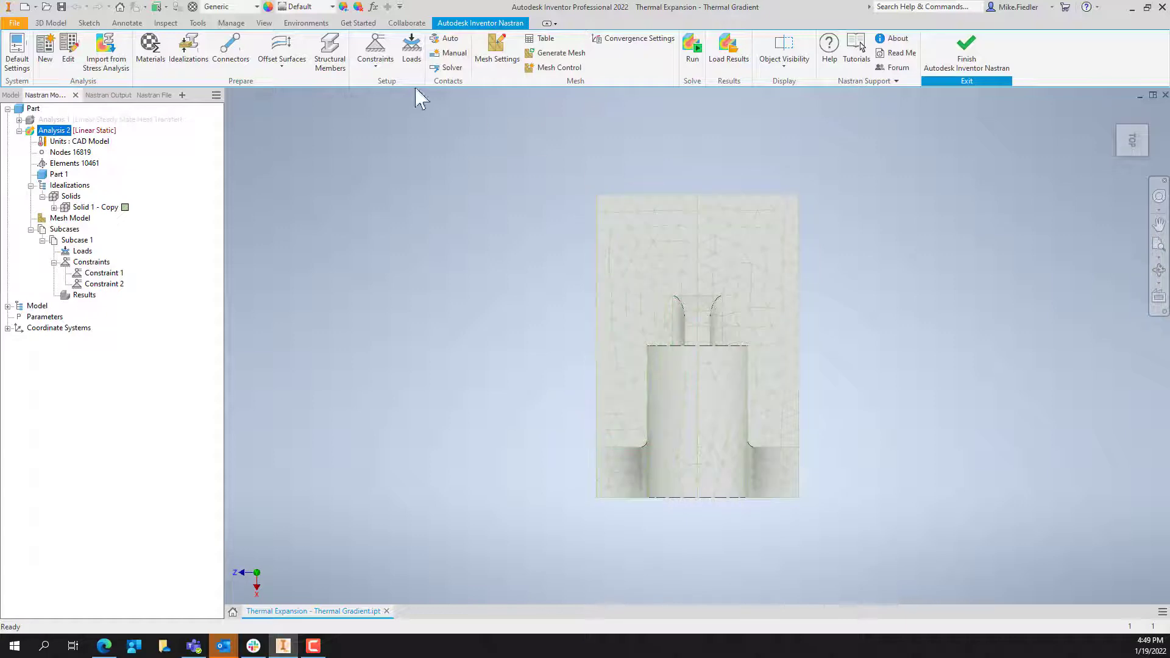
pyautogui.click(375, 48)
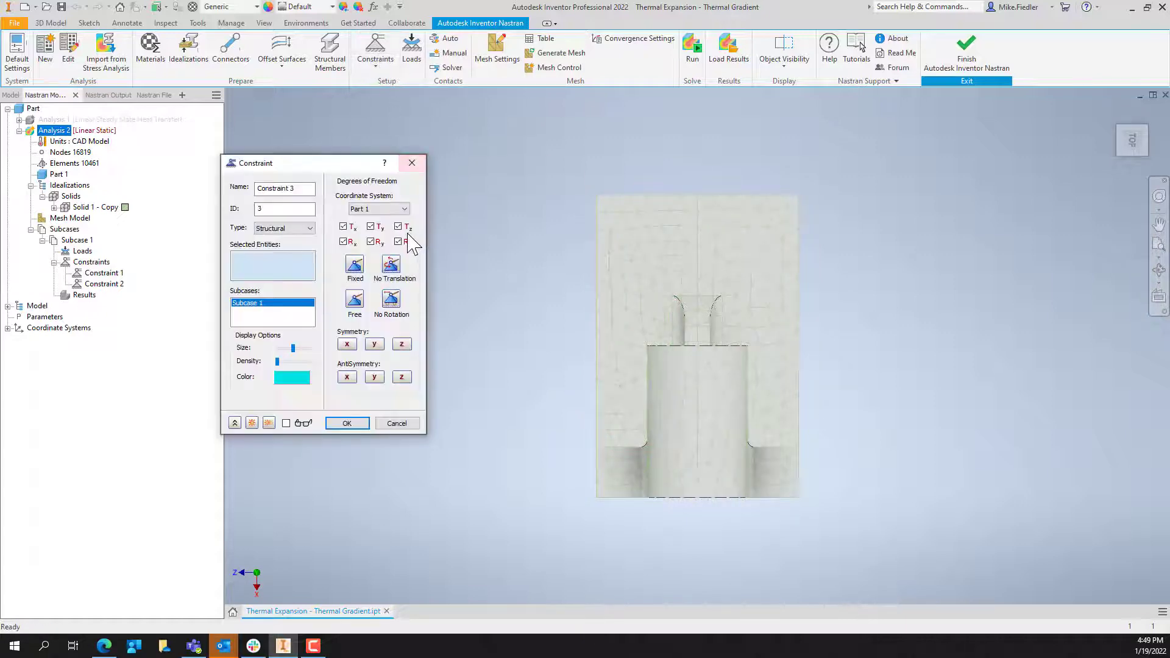
pyautogui.moveTo(689, 180); pyautogui.dragTo(710, 535)
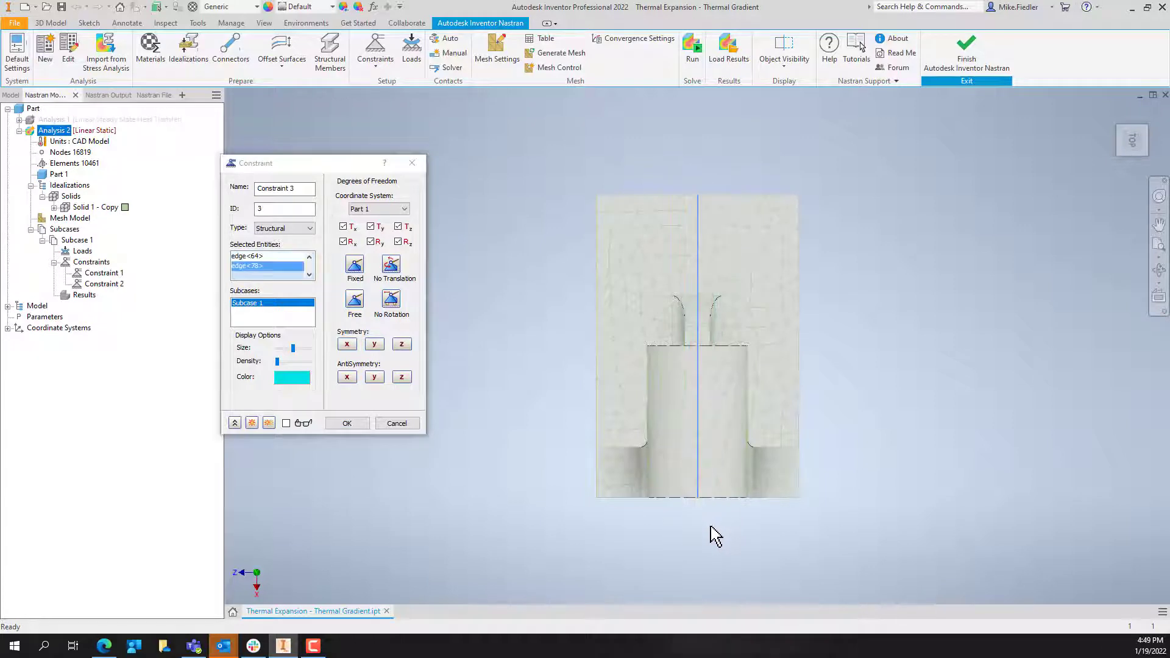
pyautogui.press('F4')
pyautogui.moveTo(854, 227); pyautogui.dragTo(825, 229)
pyautogui.click(355, 298)
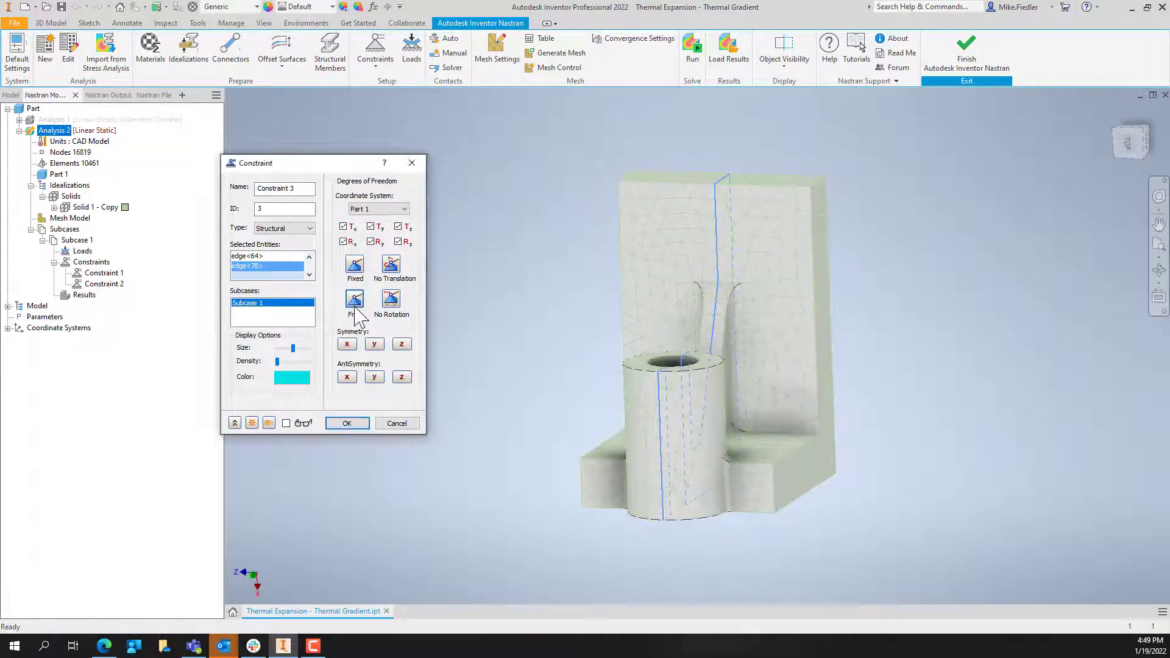
pyautogui.click(399, 226)
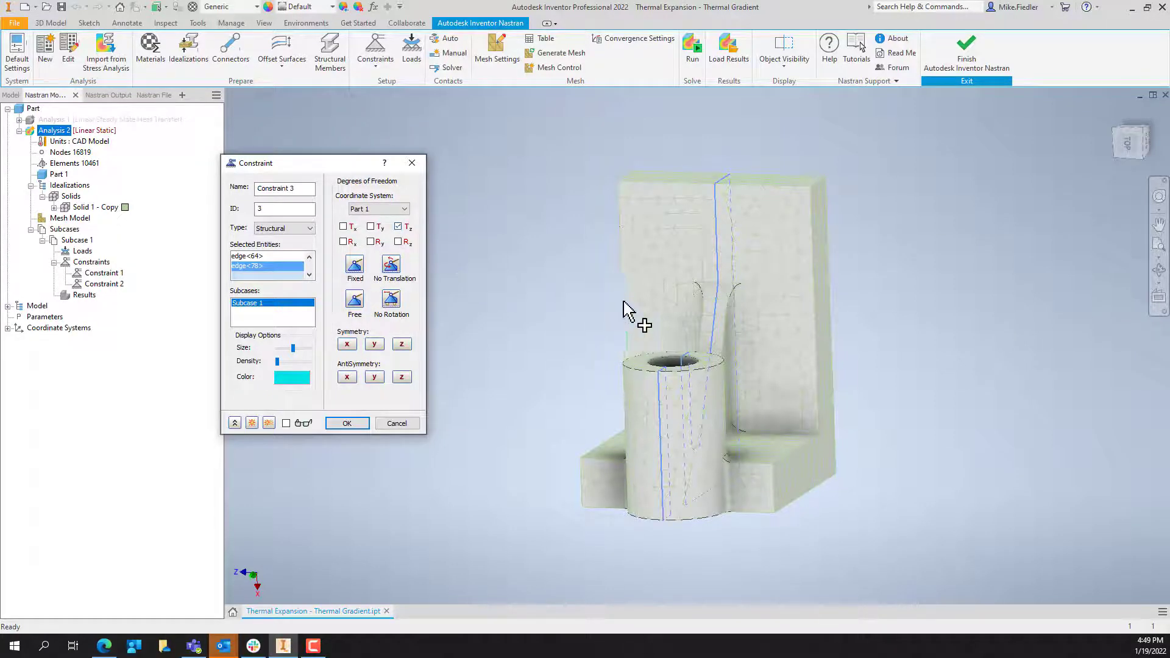
pyautogui.press('F4')
pyautogui.moveTo(634, 313); pyautogui.dragTo(661, 277)
pyautogui.keyDown('shift'); pyautogui.moveTo(661, 278); pyautogui.dragTo(660, 280, button='middle'); pyautogui.keyUp('shift')
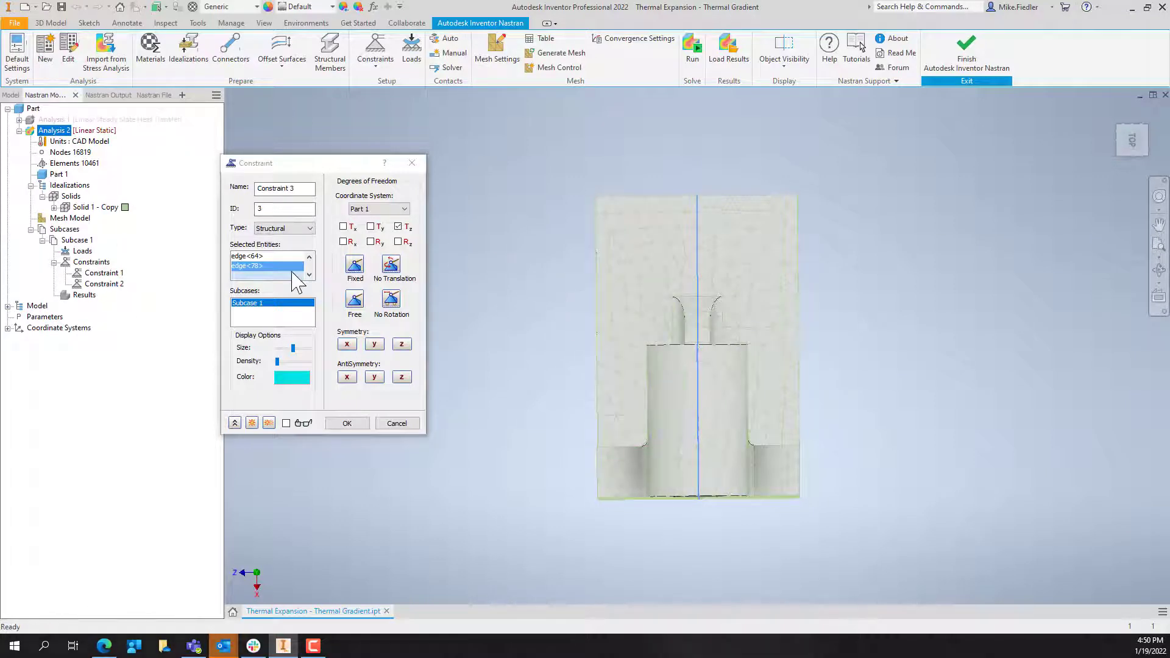
pyautogui.click(346, 423)
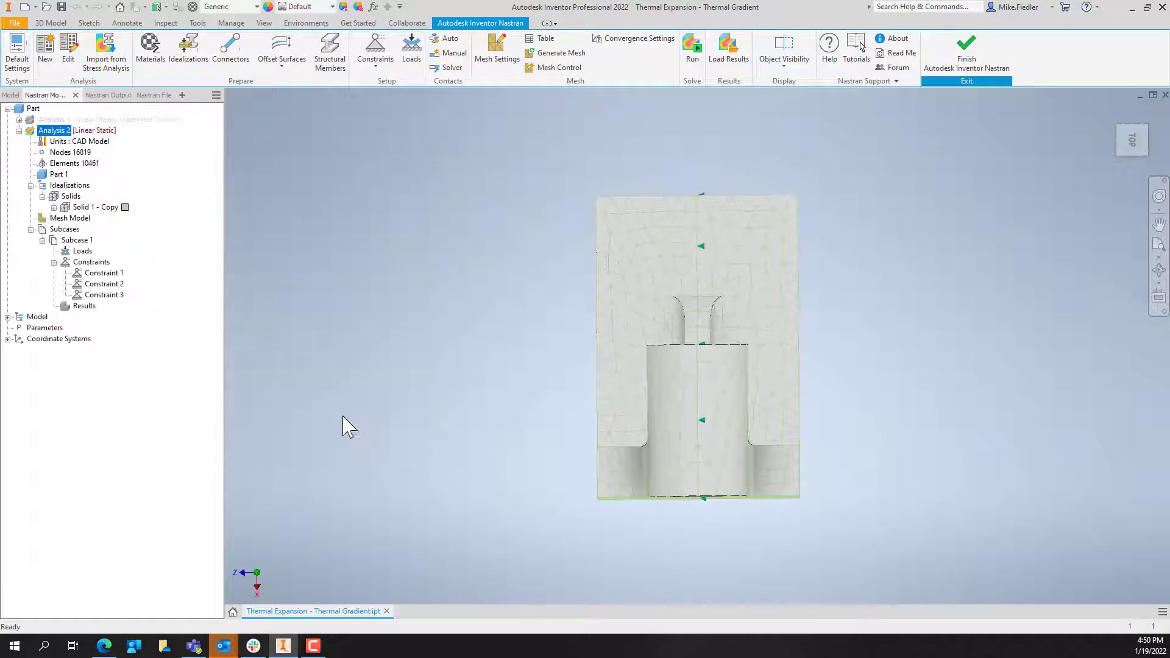
# Review the three constraints on the model and rename the one on the bottom faces as Ty constraint
pyautogui.click(115, 276)
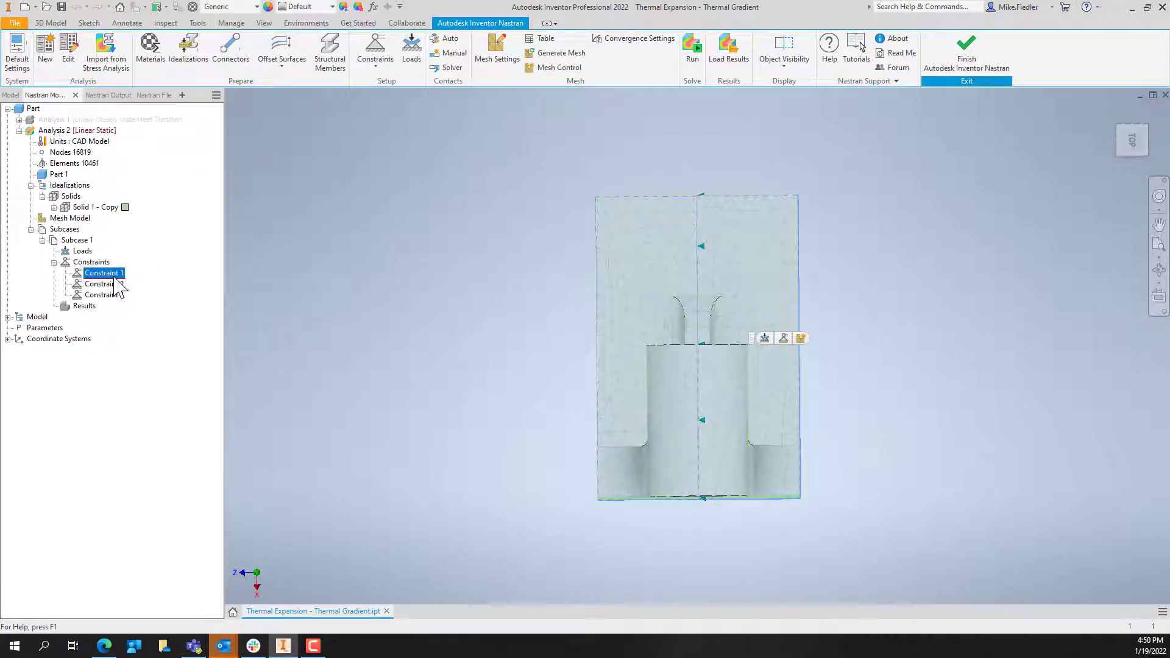
pyautogui.click(116, 284)
pyautogui.click(115, 295)
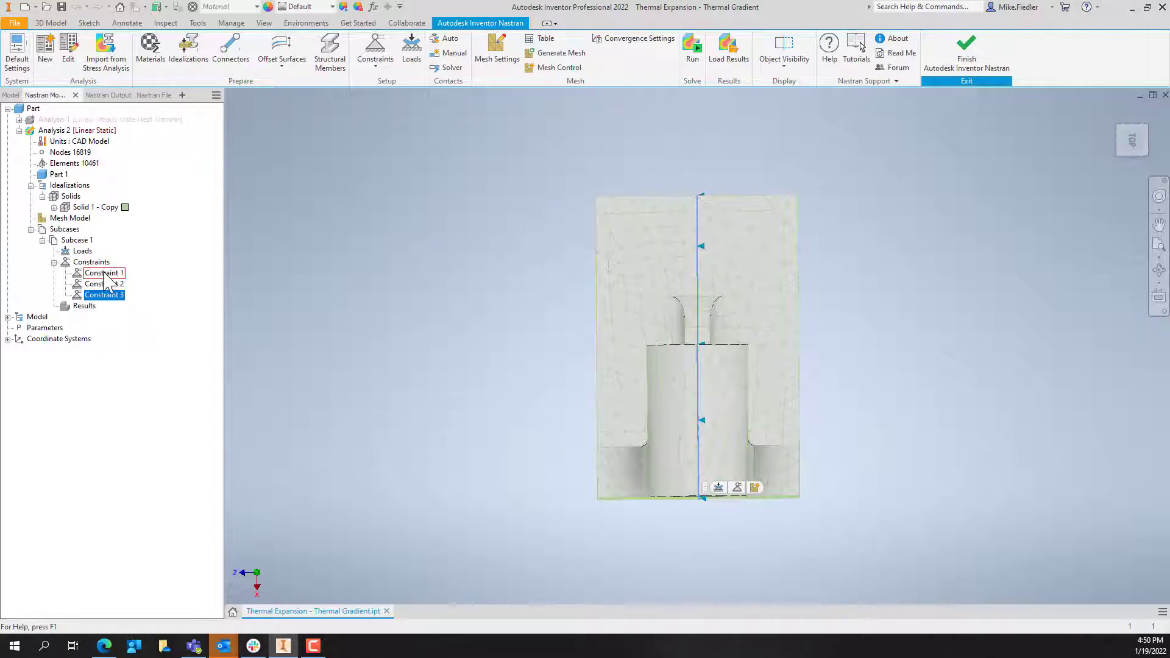
pyautogui.keyDown('shift'); pyautogui.moveTo(391, 352); pyautogui.dragTo(293, 271, button='middle'); pyautogui.keyUp('shift')
pyautogui.click(101, 273)
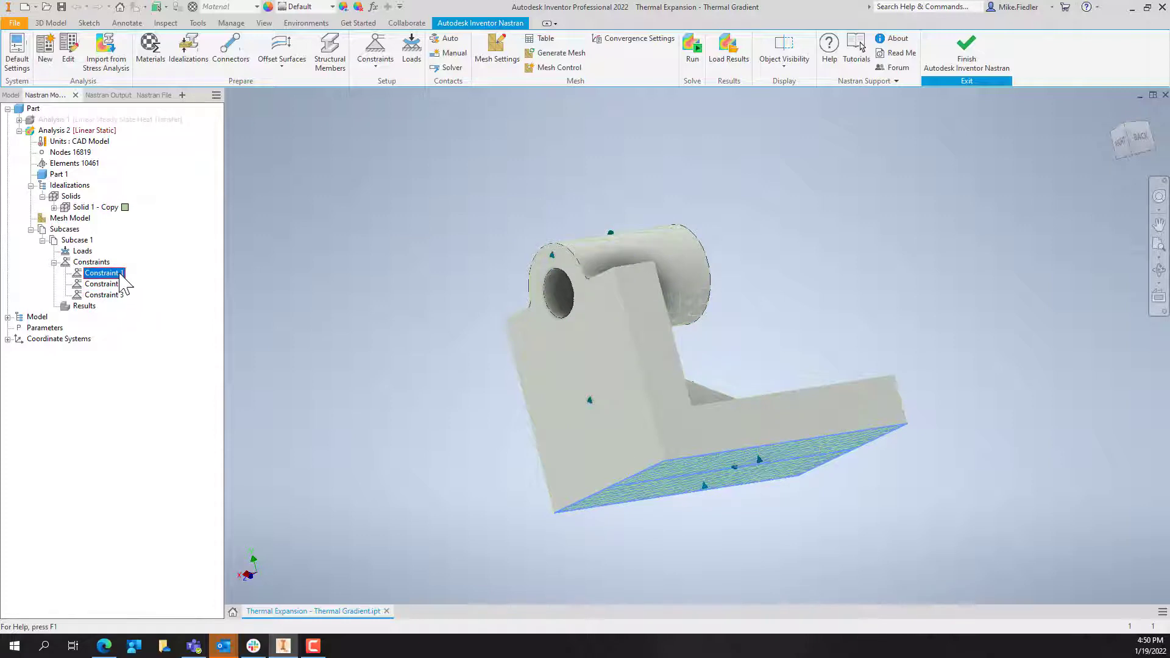
pyautogui.doubleClick(120, 273)
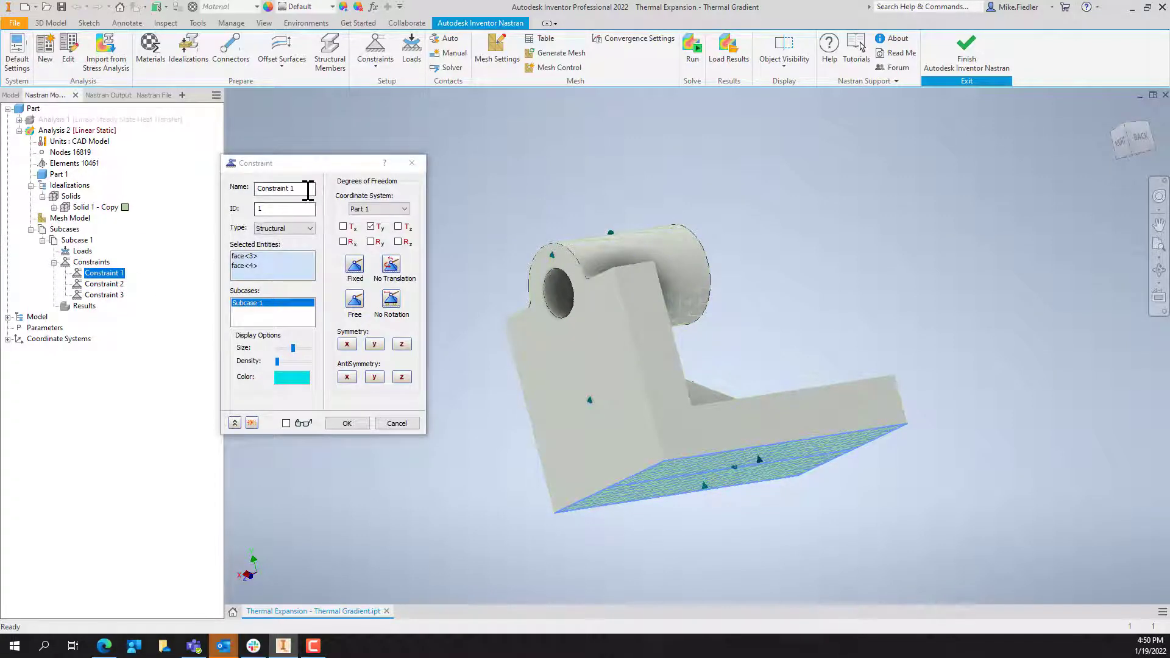
pyautogui.moveTo(309, 190); pyautogui.dragTo(144, 186)
pyautogui.write('Ty c')
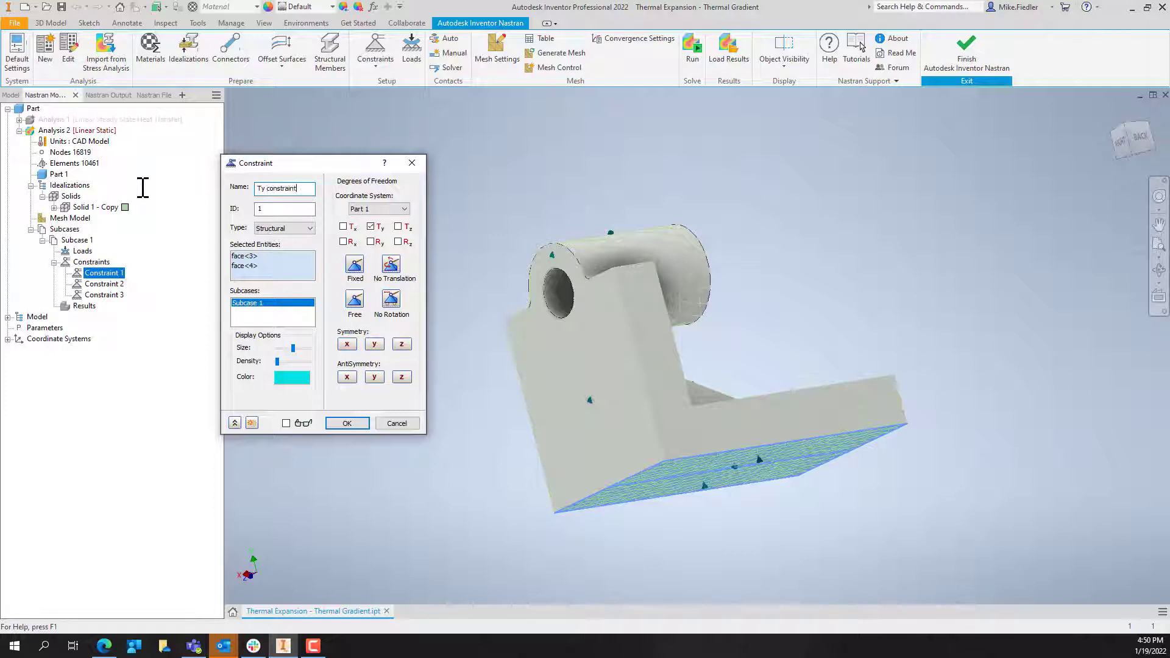
pyautogui.press('Return')
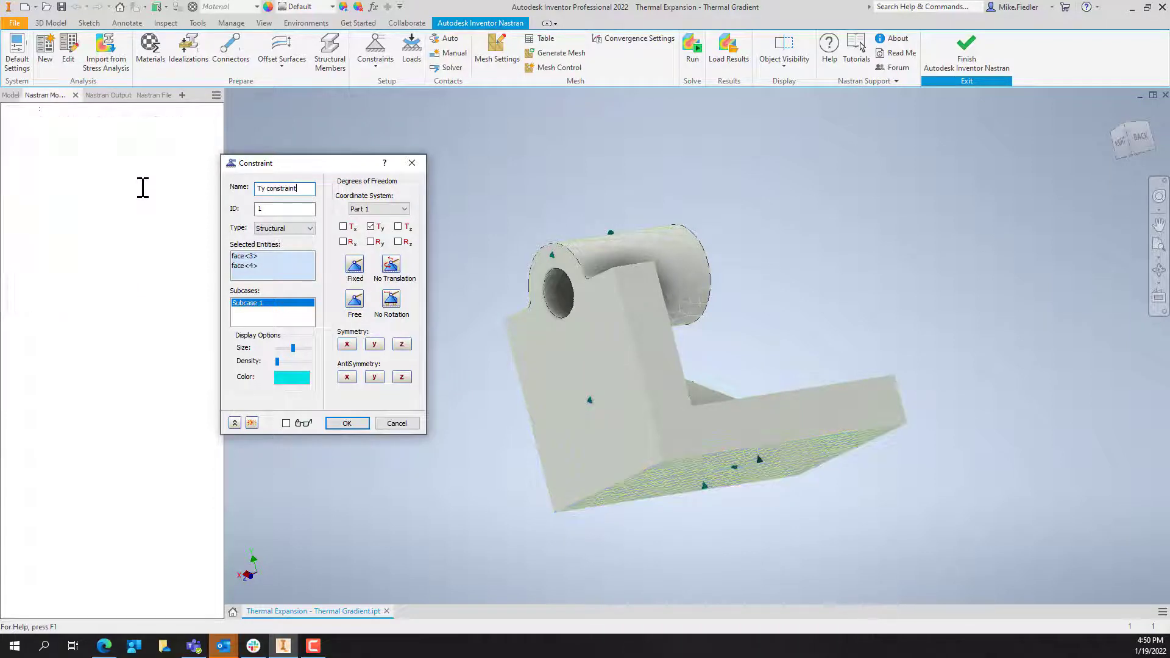
# Rename the constraint on the two outer back faces of the upright wall as Tx constraint
pyautogui.click(115, 285)
pyautogui.doubleClick(116, 285)
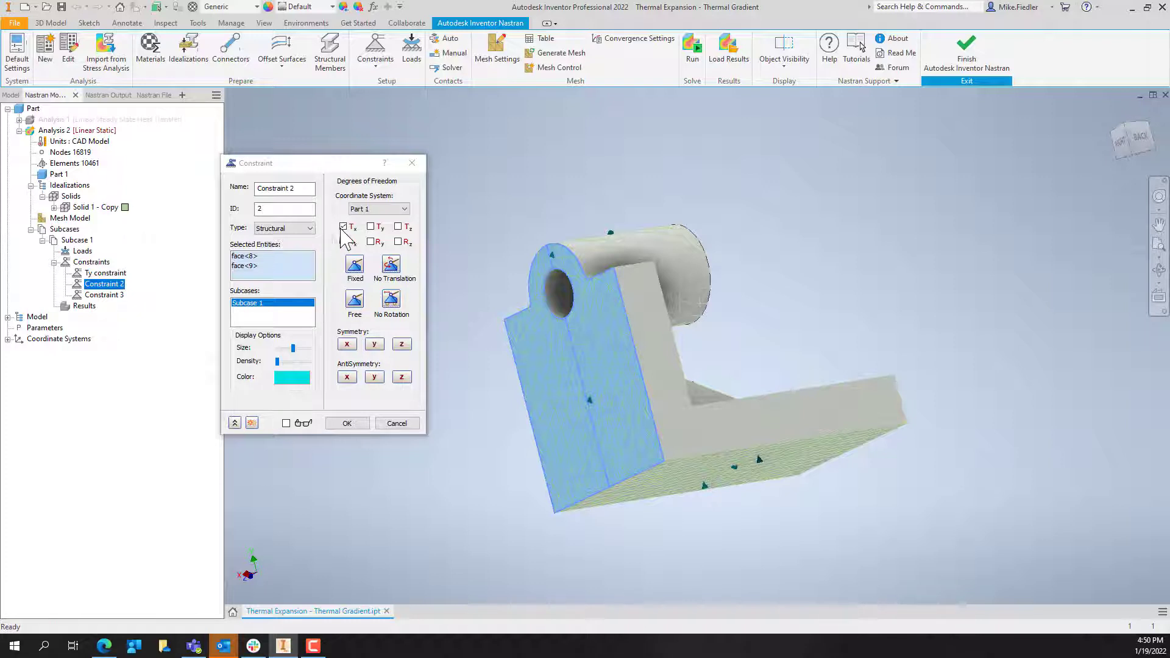
pyautogui.keyDown('shift'); pyautogui.moveTo(507, 388); pyautogui.dragTo(515, 419, button='middle'); pyautogui.keyUp('shift')
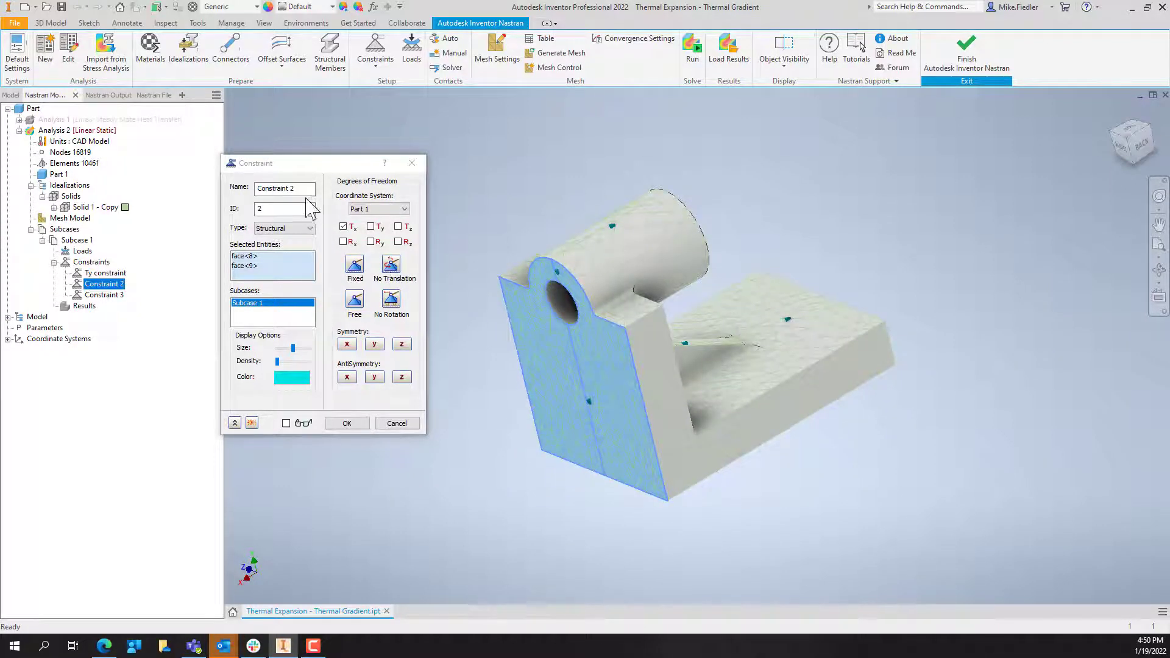
pyautogui.moveTo(308, 190); pyautogui.dragTo(225, 197)
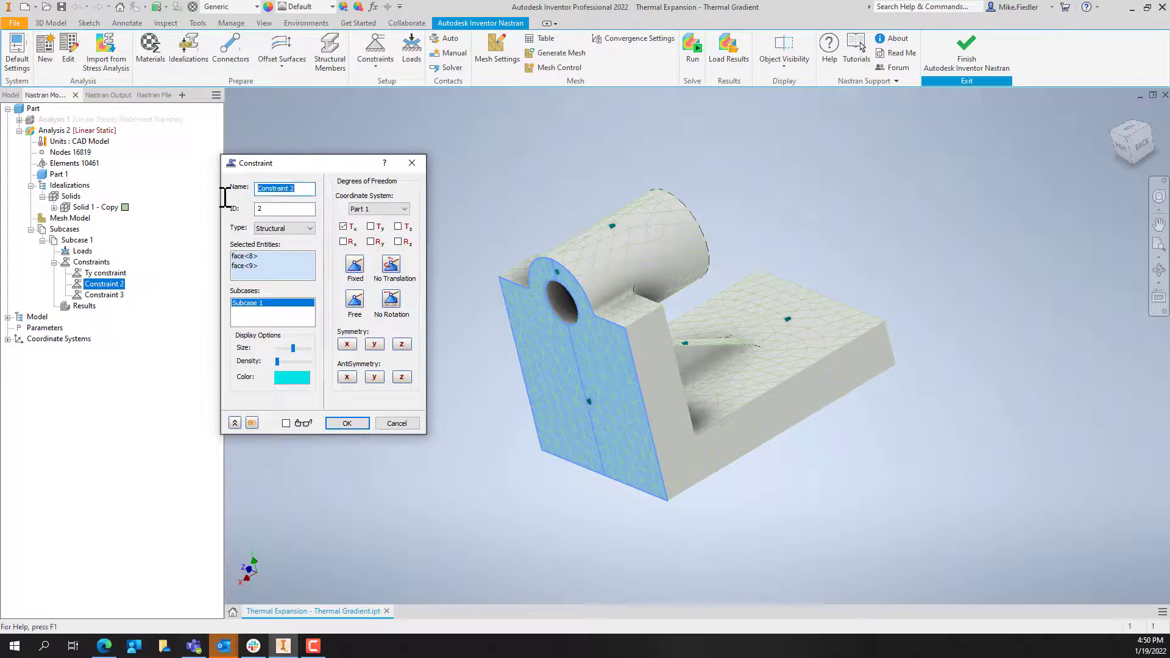
pyautogui.write('Tx const')
pyautogui.click(347, 423)
# Rename the constraint on the central split line edges as Tz constraint
pyautogui.click(115, 295)
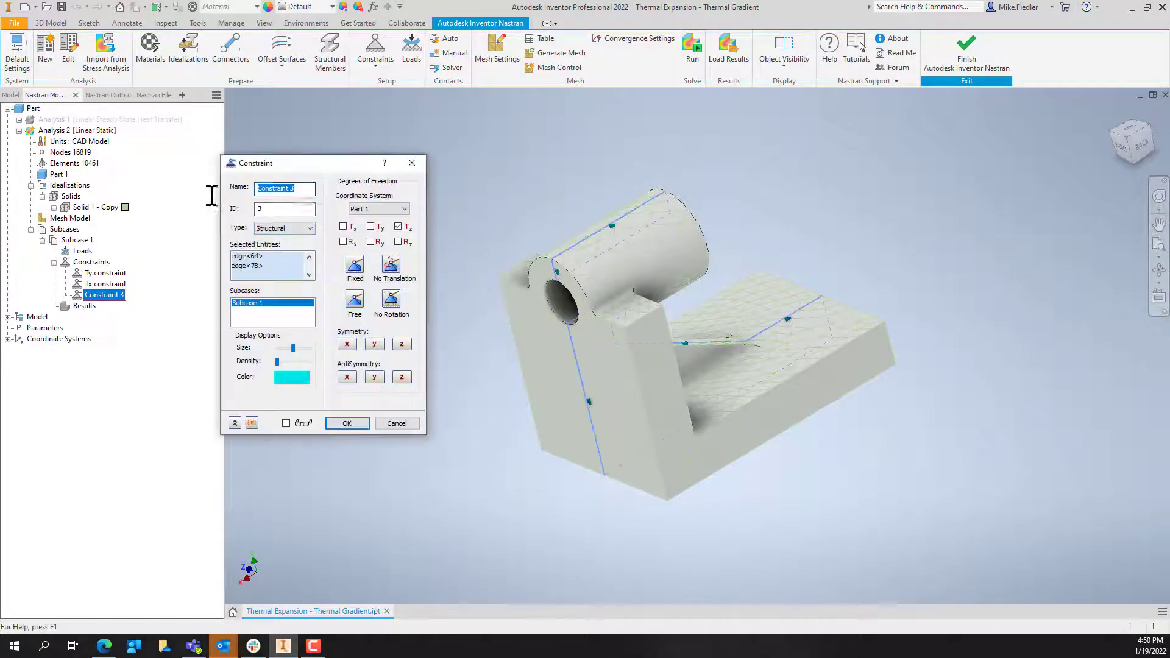
pyautogui.write('Tz c')
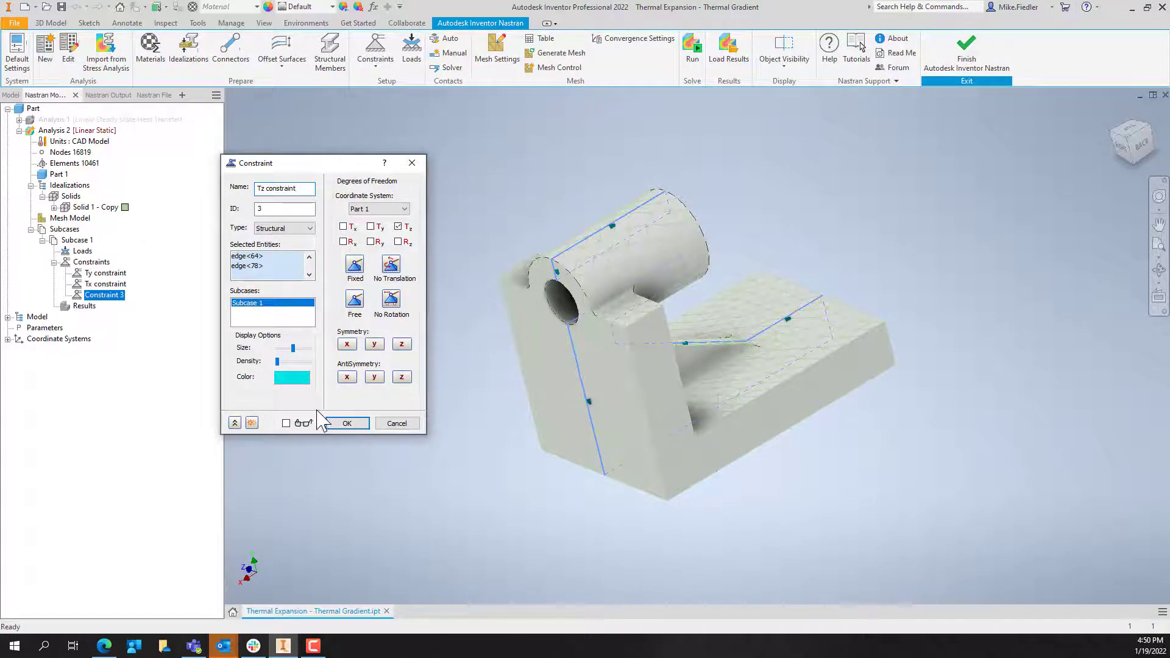
pyautogui.click(334, 421)
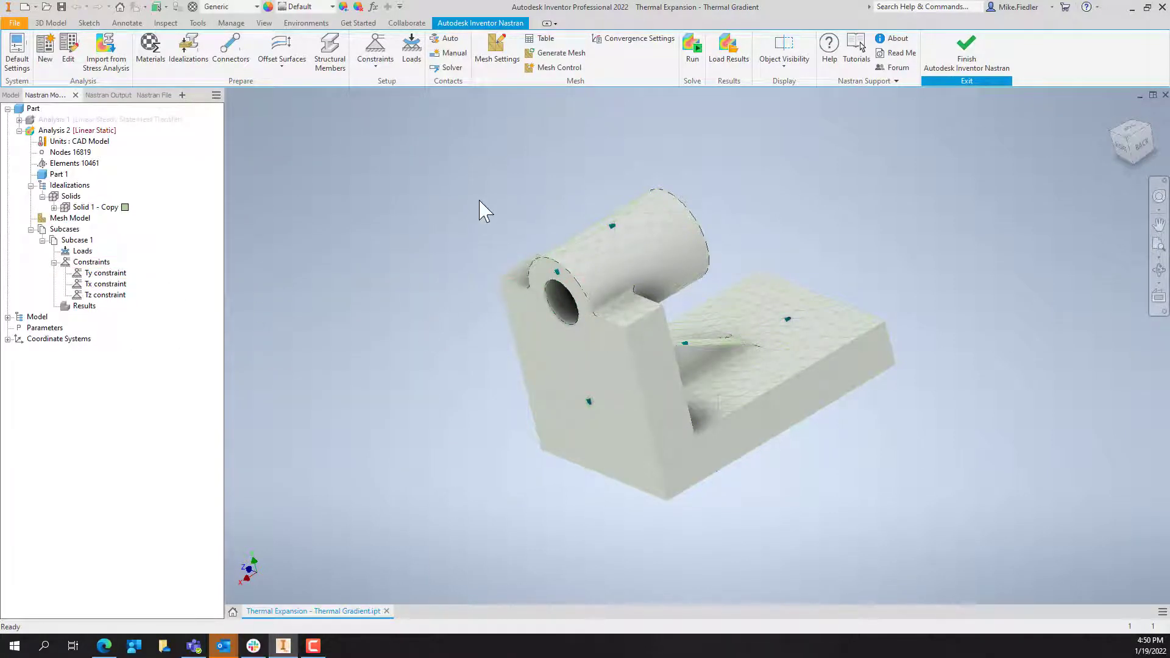
# Add an Initial Condition load of sub type Temperature named Initial temp to Subcase 1 and enter its temperature
pyautogui.moveTo(477, 203)
pyautogui.keyDown('shift'); pyautogui.mouseDown(button='middle')
pyautogui.moveTo(514, 201)
pyautogui.moveTo(481, 201)
pyautogui.mouseUp(button='middle'); pyautogui.keyUp('shift')
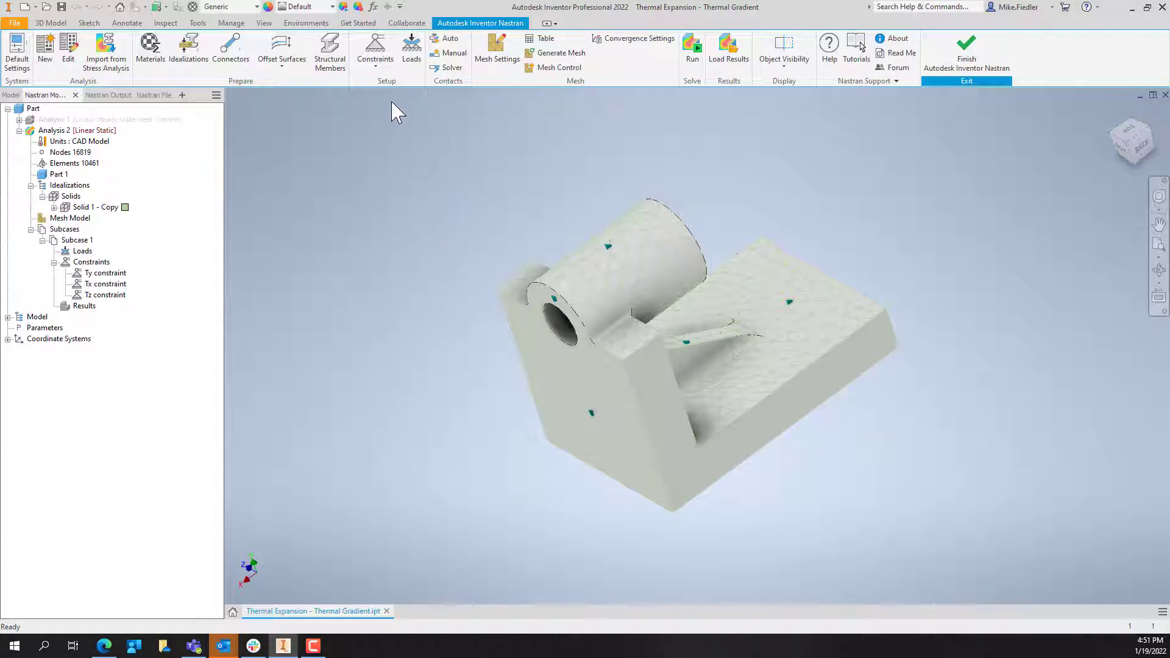
pyautogui.click(411, 49)
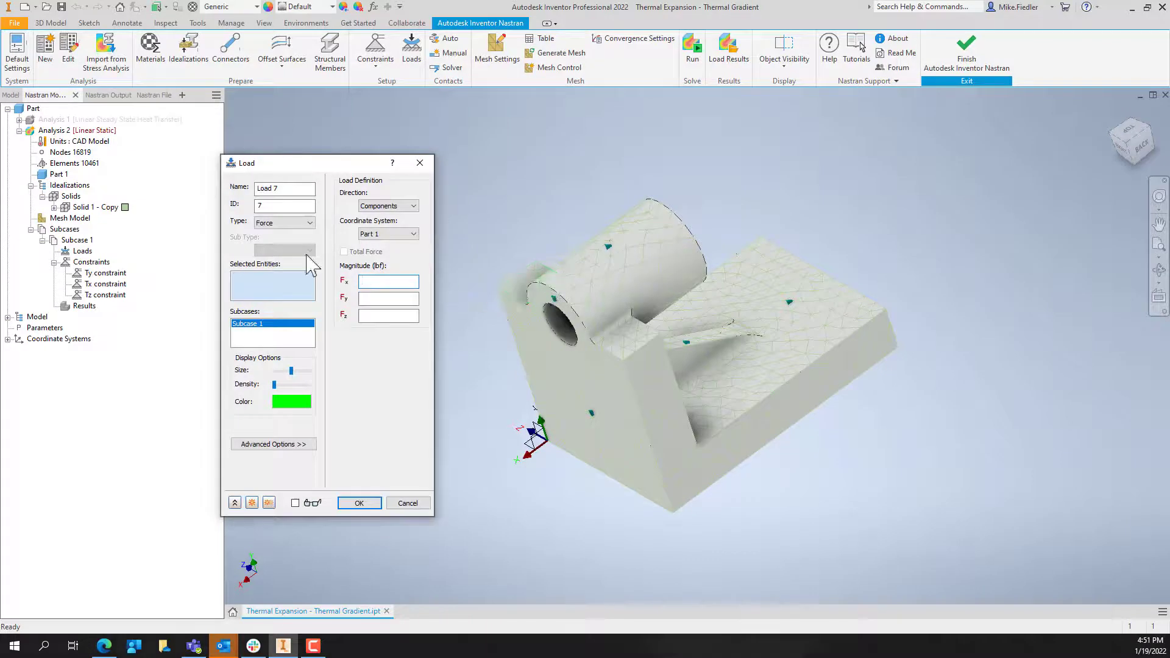
pyautogui.click(299, 224)
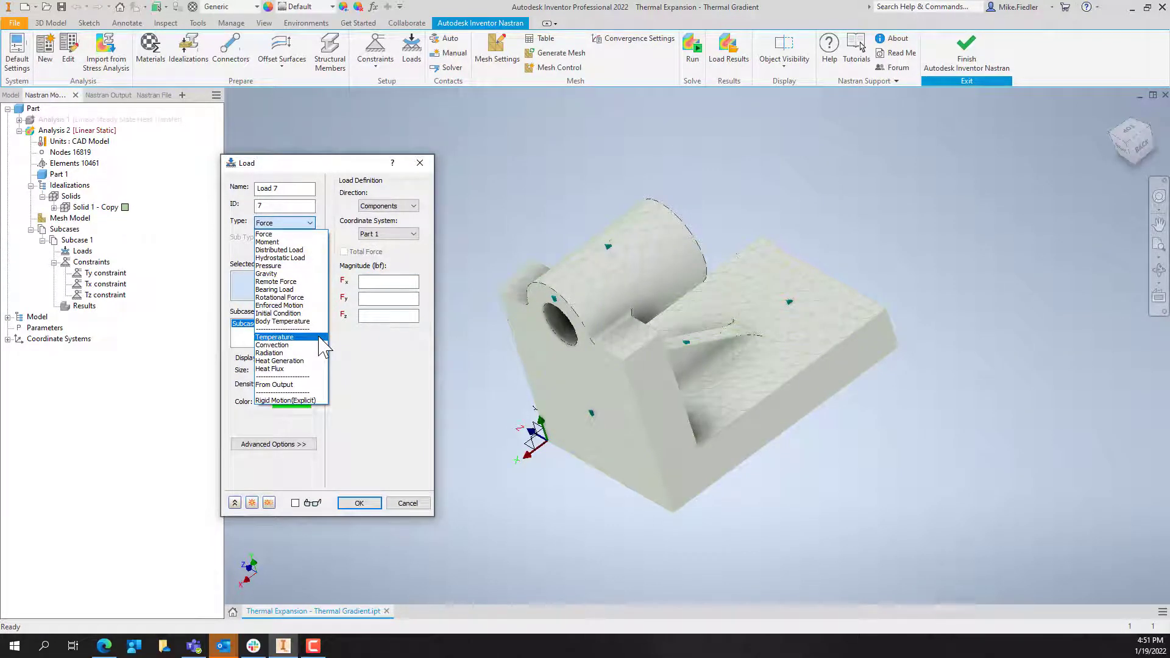
pyautogui.click(293, 313)
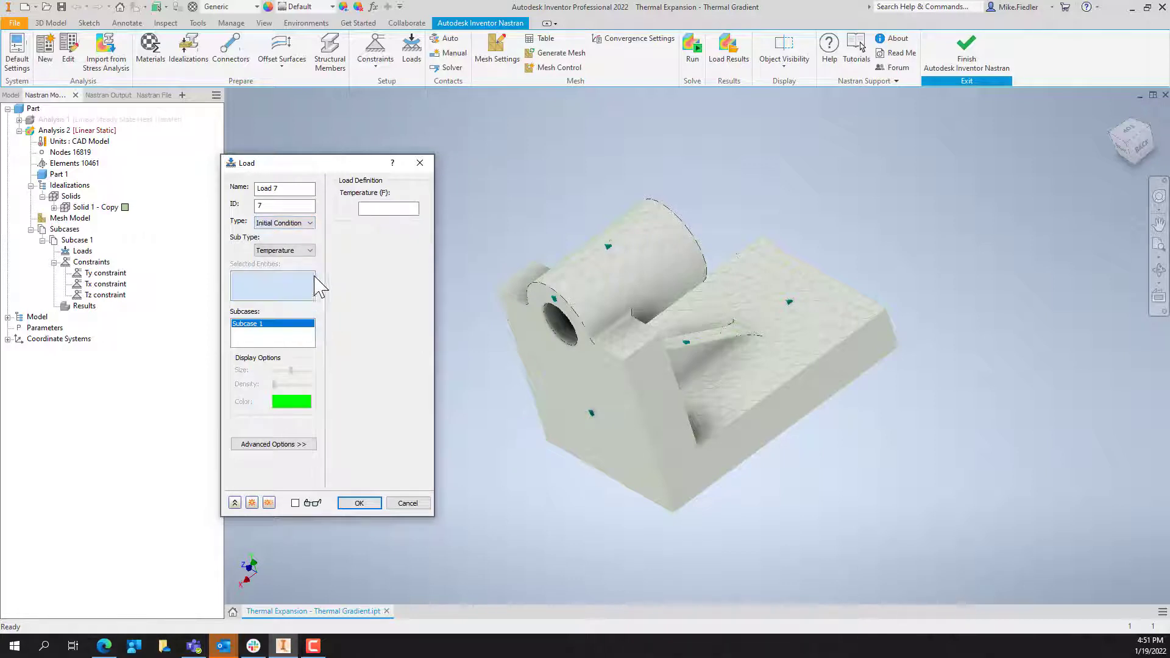
pyautogui.moveTo(290, 194); pyautogui.dragTo(209, 204)
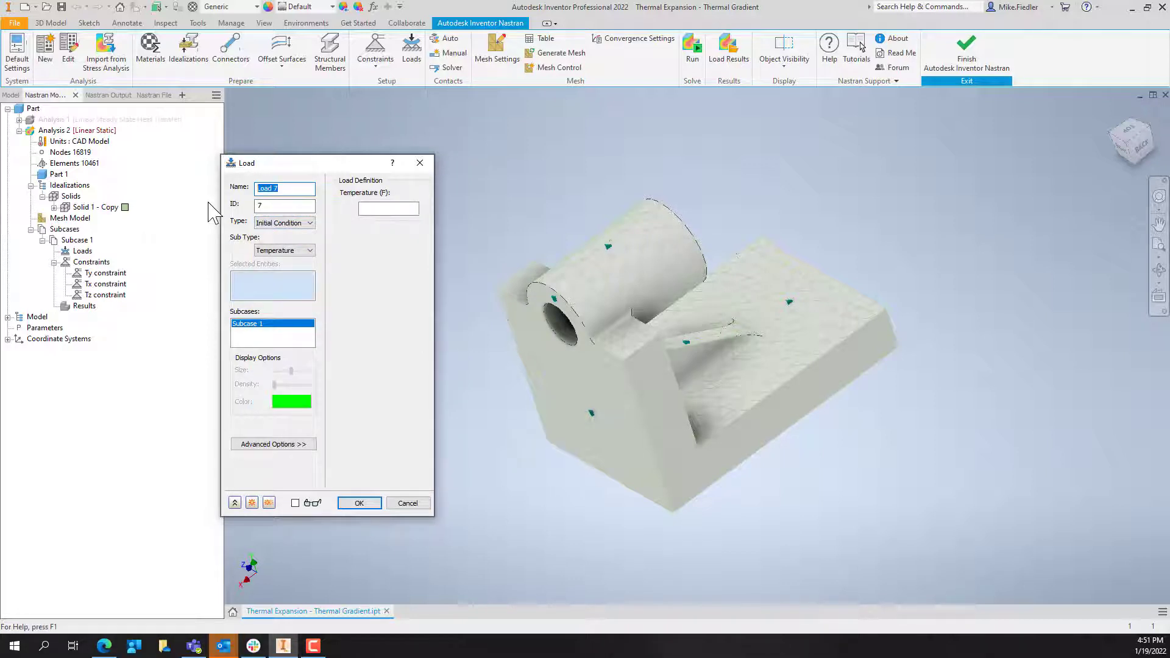
pyautogui.write('IN')
pyautogui.click(405, 209)
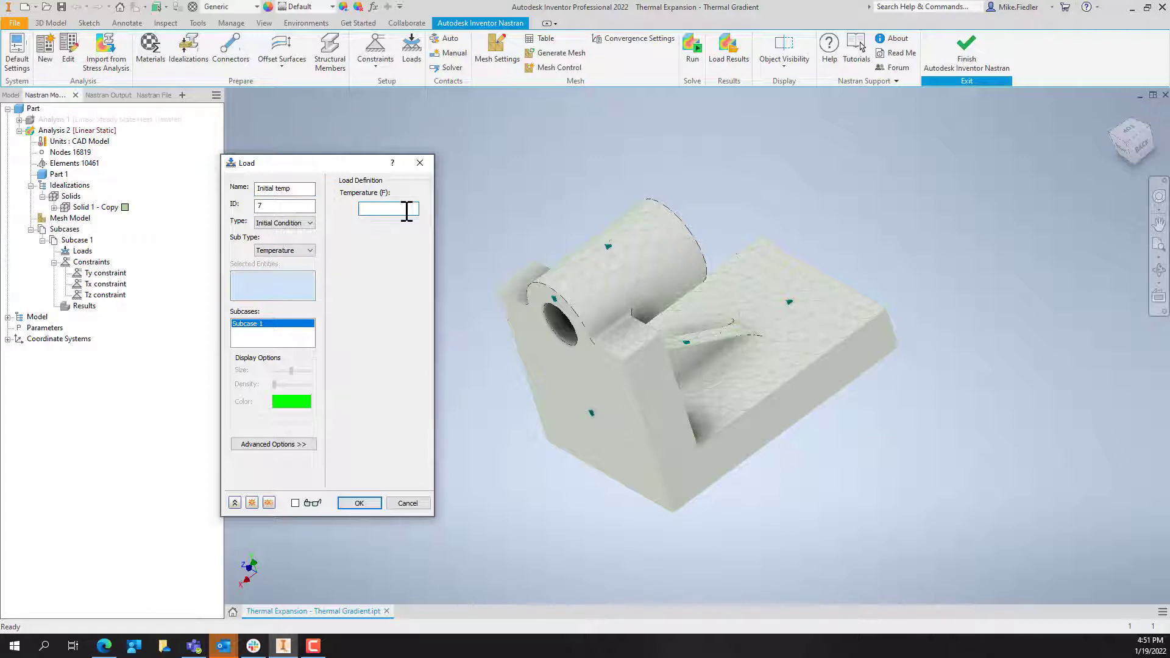
pyautogui.click(360, 504)
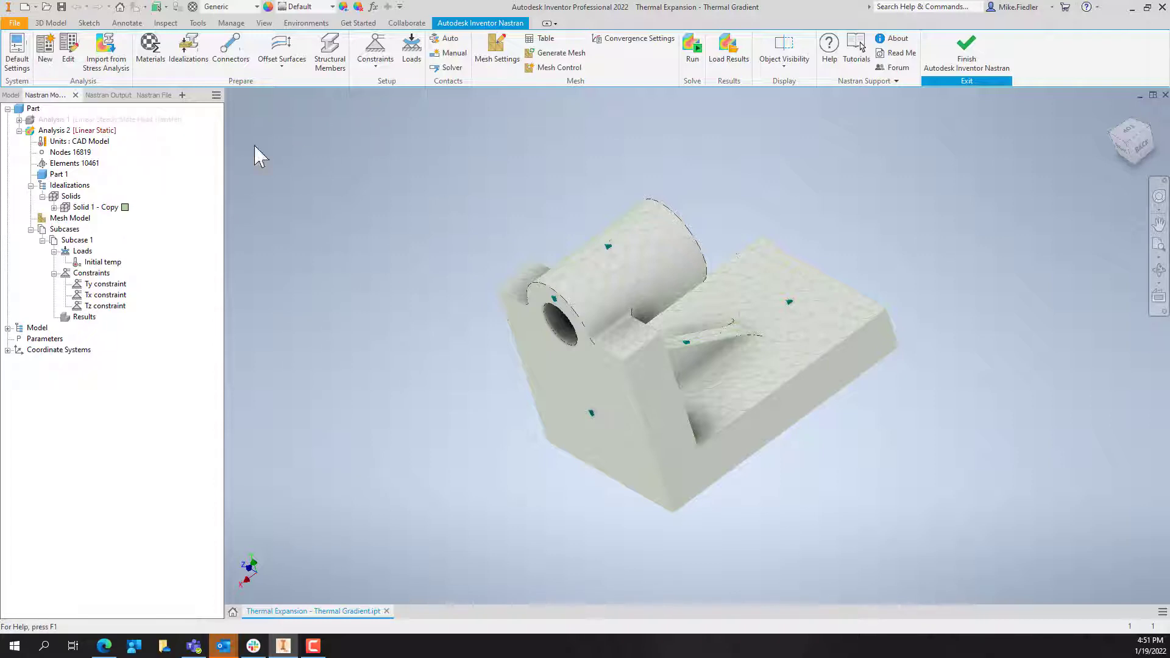
# Start a second load for Subcase 1 and set its type to From Output
pyautogui.click(410, 56)
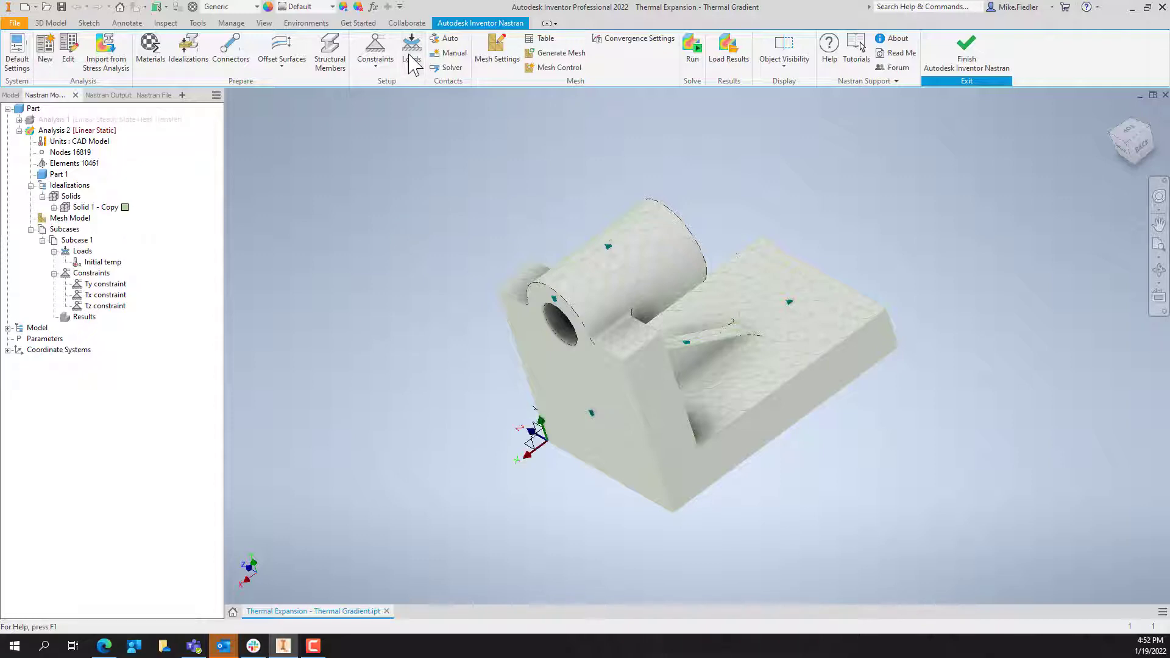
pyautogui.moveTo(368, 170); pyautogui.dragTo(369, 169)
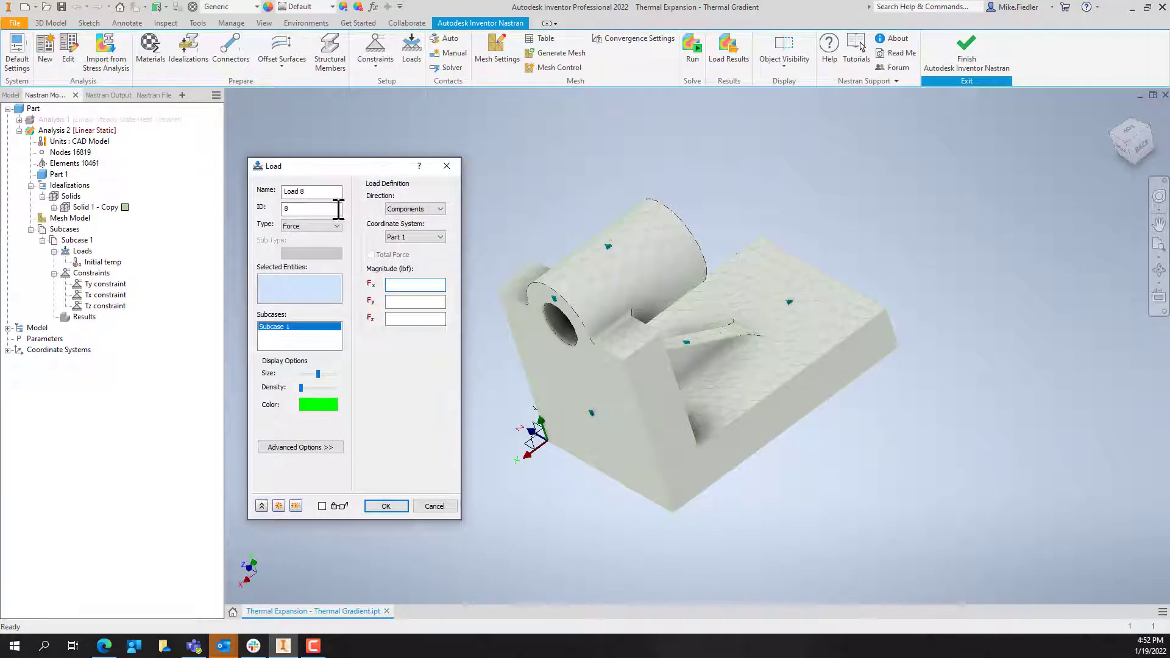
pyautogui.click(329, 228)
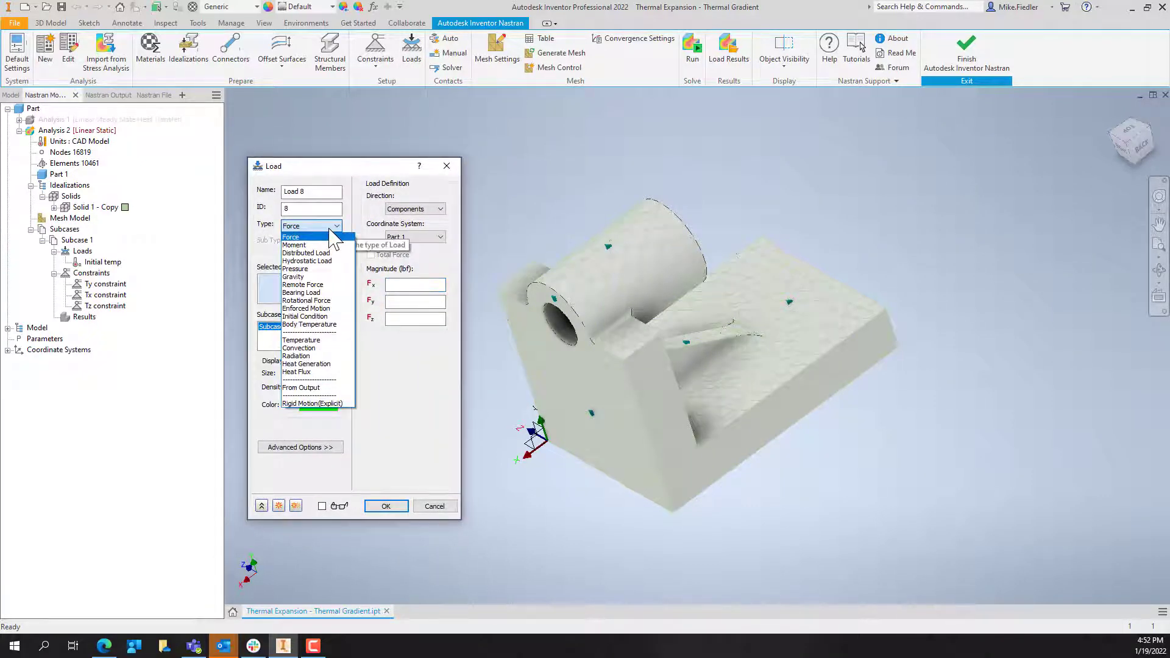
pyautogui.click(313, 388)
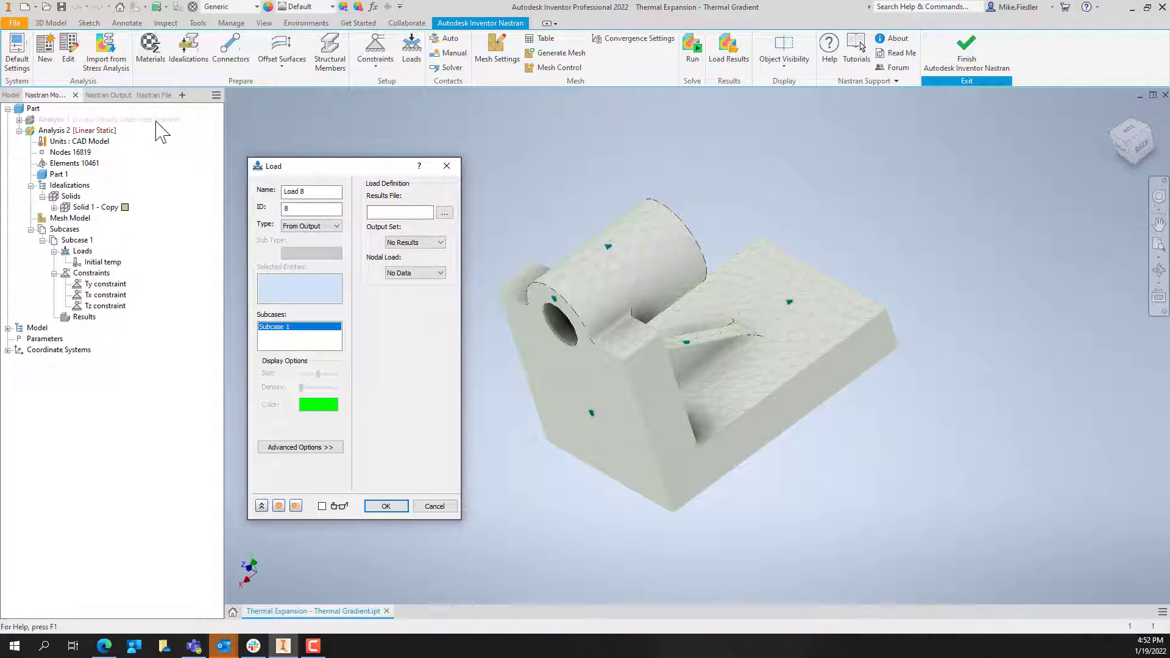
# Load the heat transfer results file h4uzmhs00.FNO from the Thermal Expansion - Thermal Gradient project's InCAD FEA folder and create the load
pyautogui.click(444, 212)
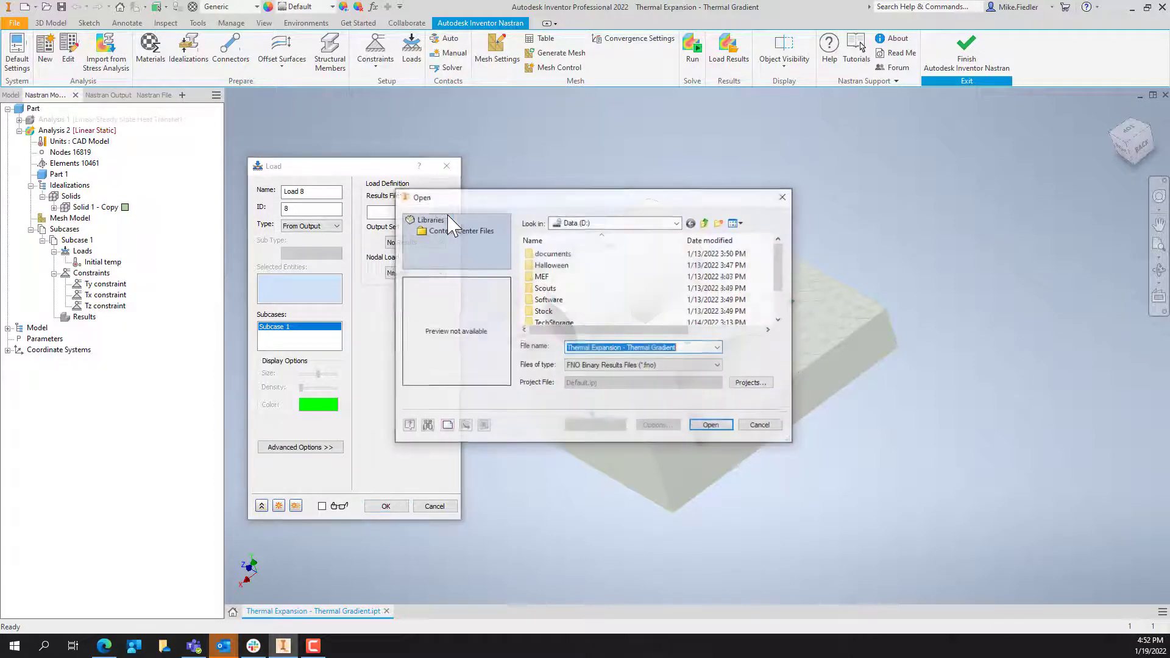
pyautogui.scroll(-1, 617, 299)
pyautogui.doubleClick(600, 289)
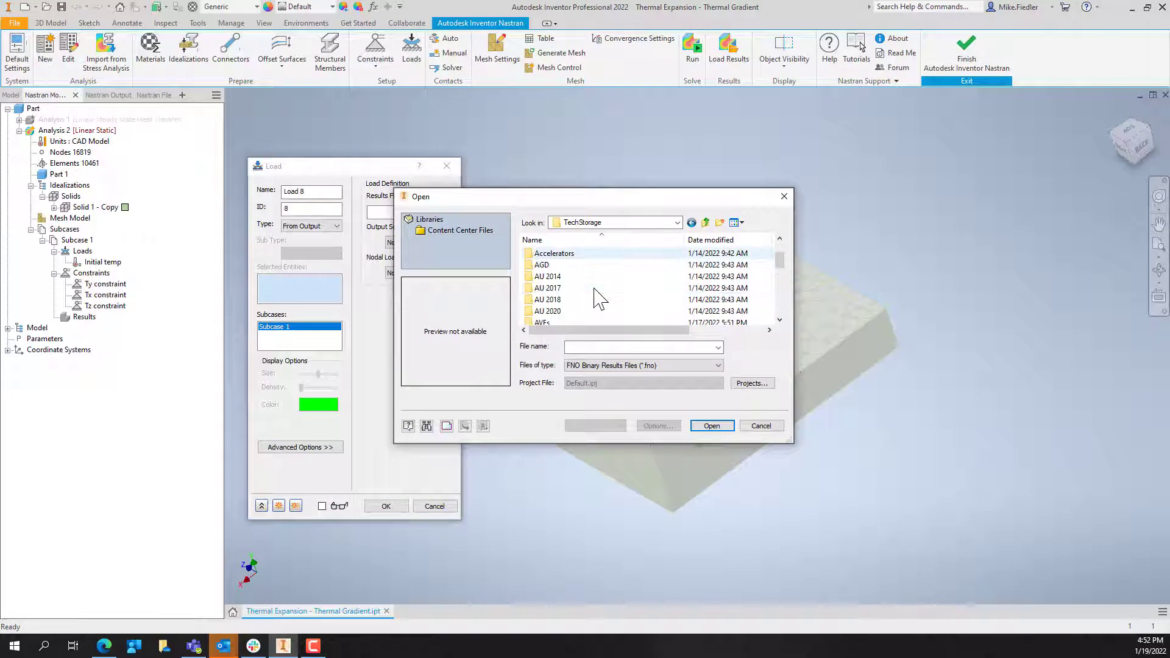
pyautogui.doubleClick(584, 322)
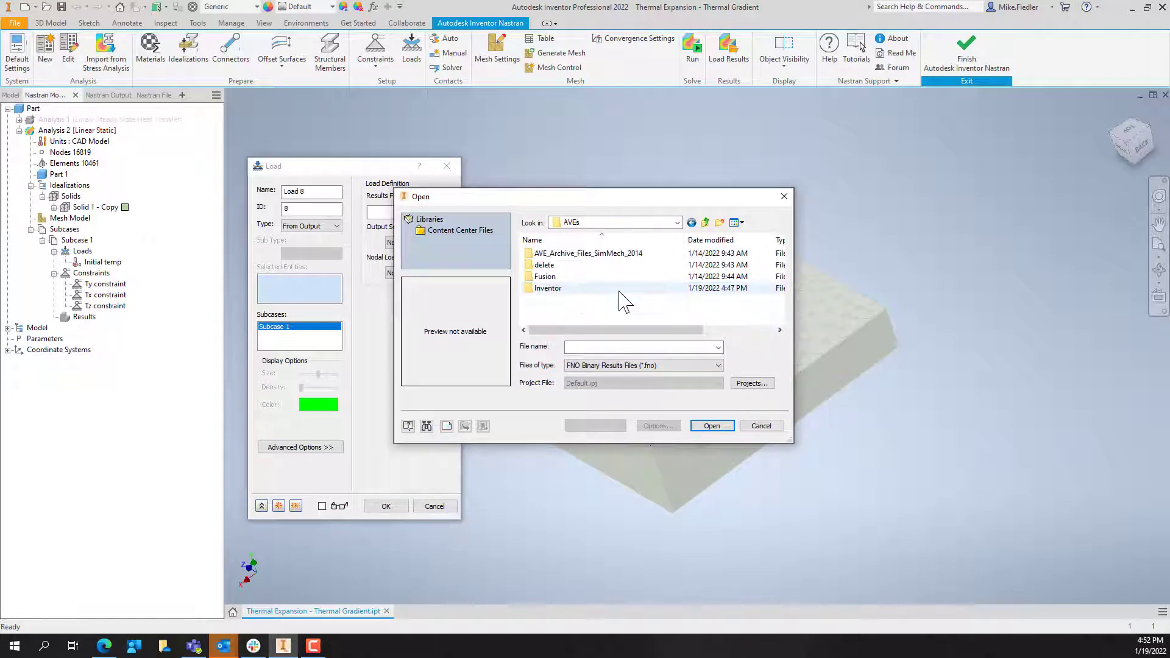
pyautogui.doubleClick(570, 289)
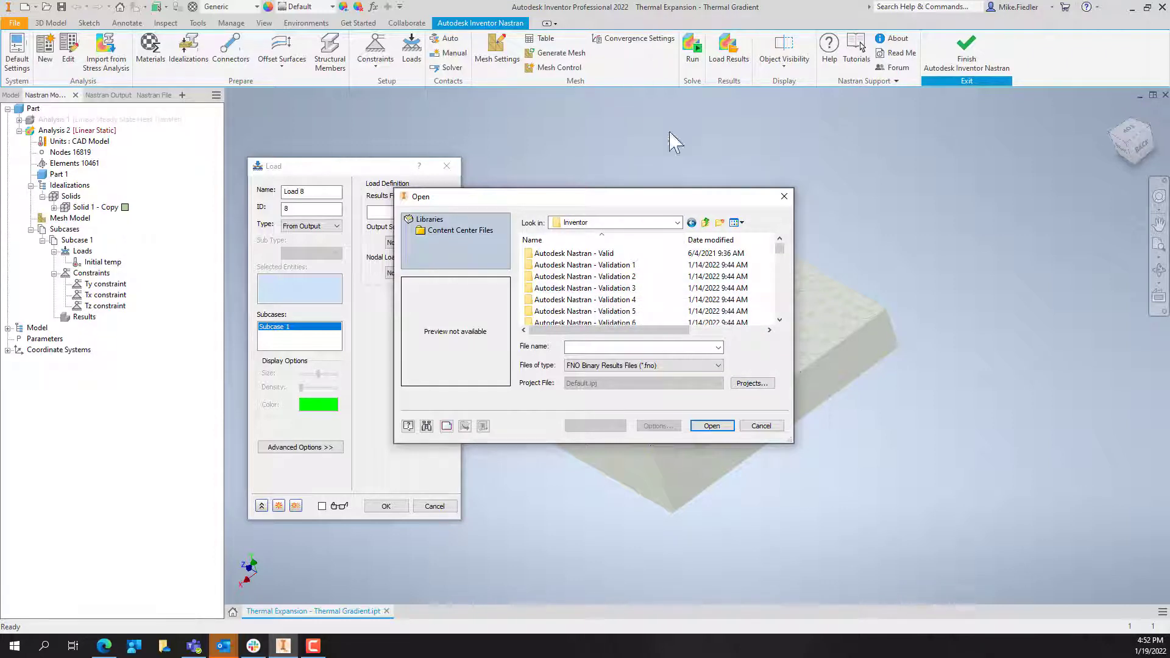
pyautogui.scroll(-4, 652, 244)
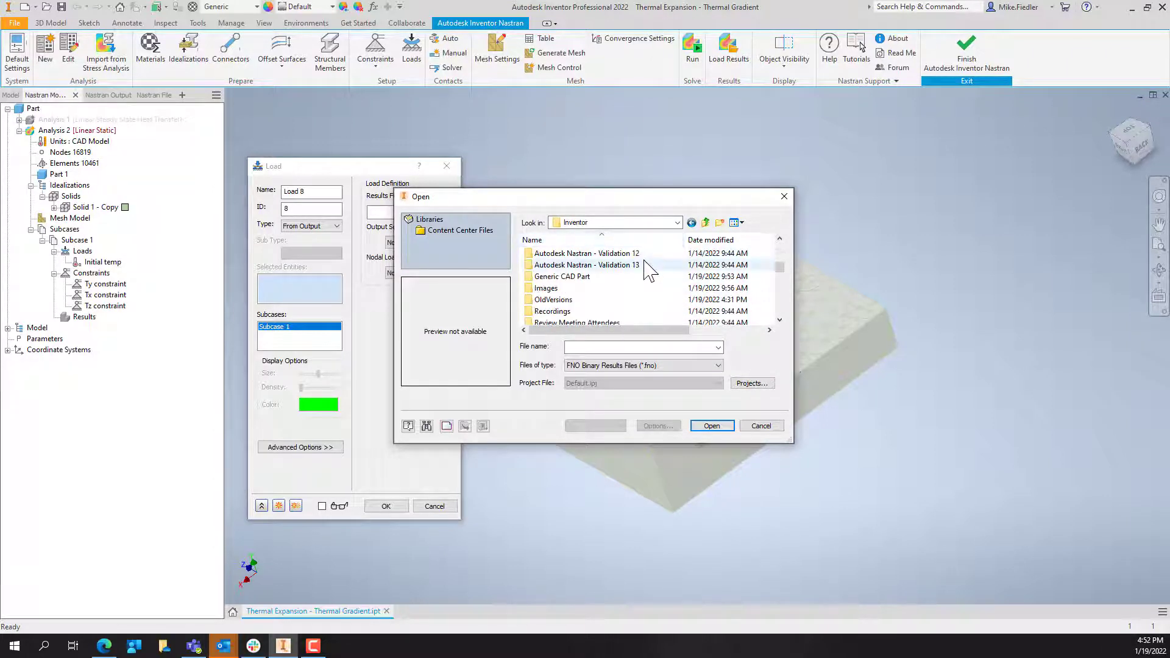
pyautogui.scroll(-1, 651, 265)
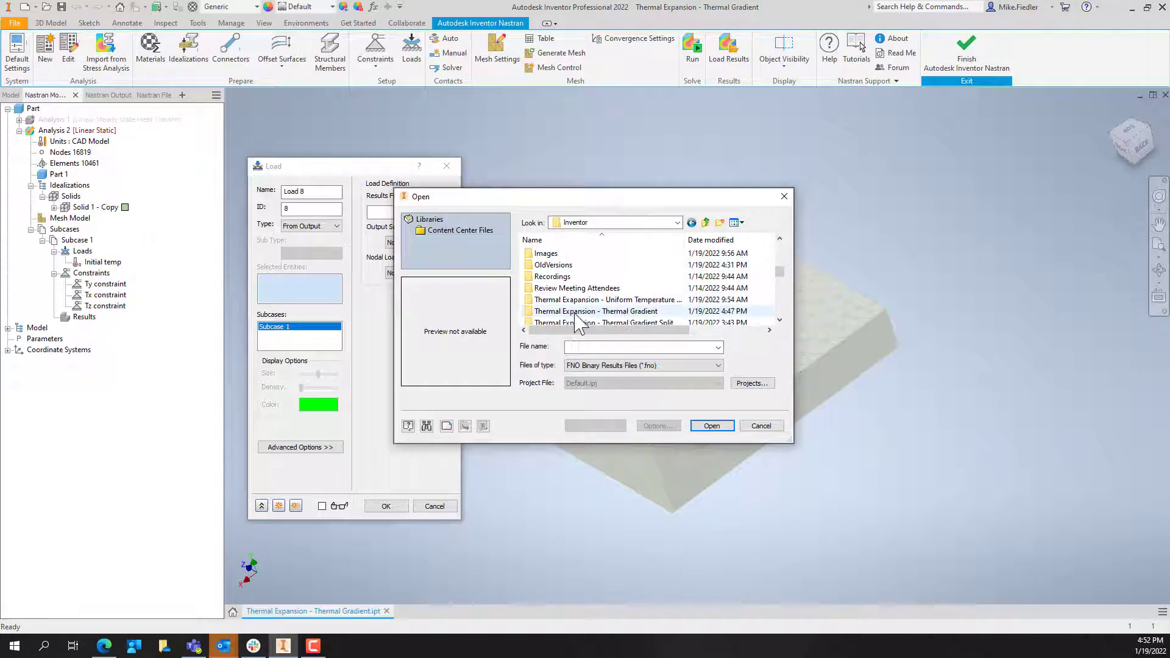
pyautogui.doubleClick(614, 311)
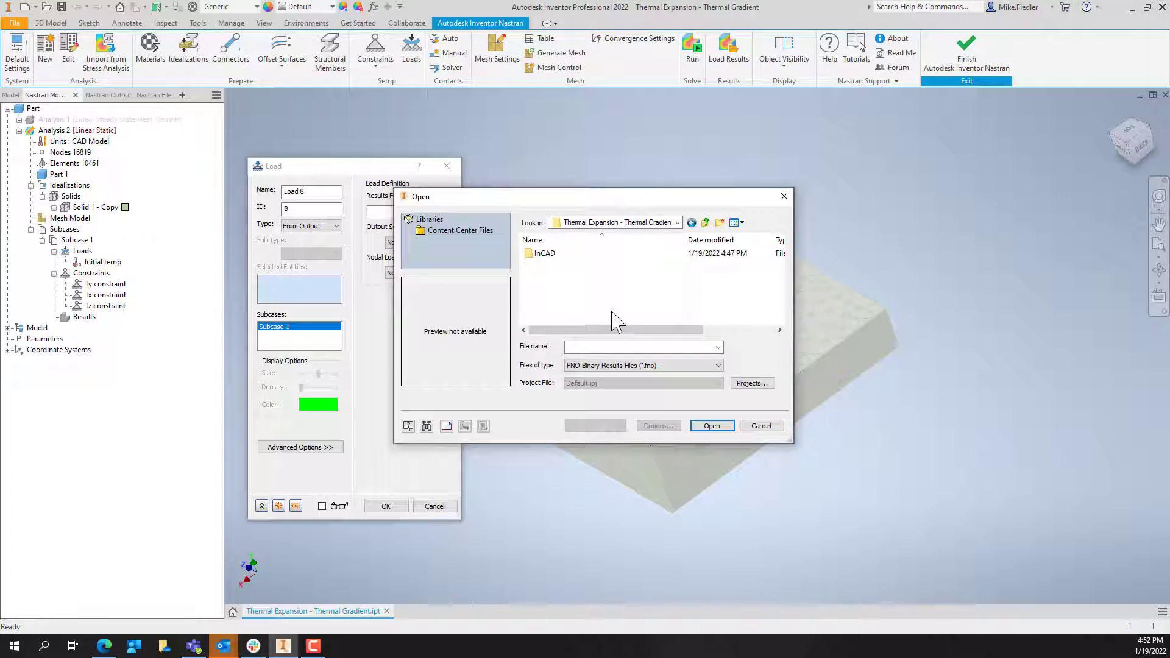
pyautogui.doubleClick(540, 254)
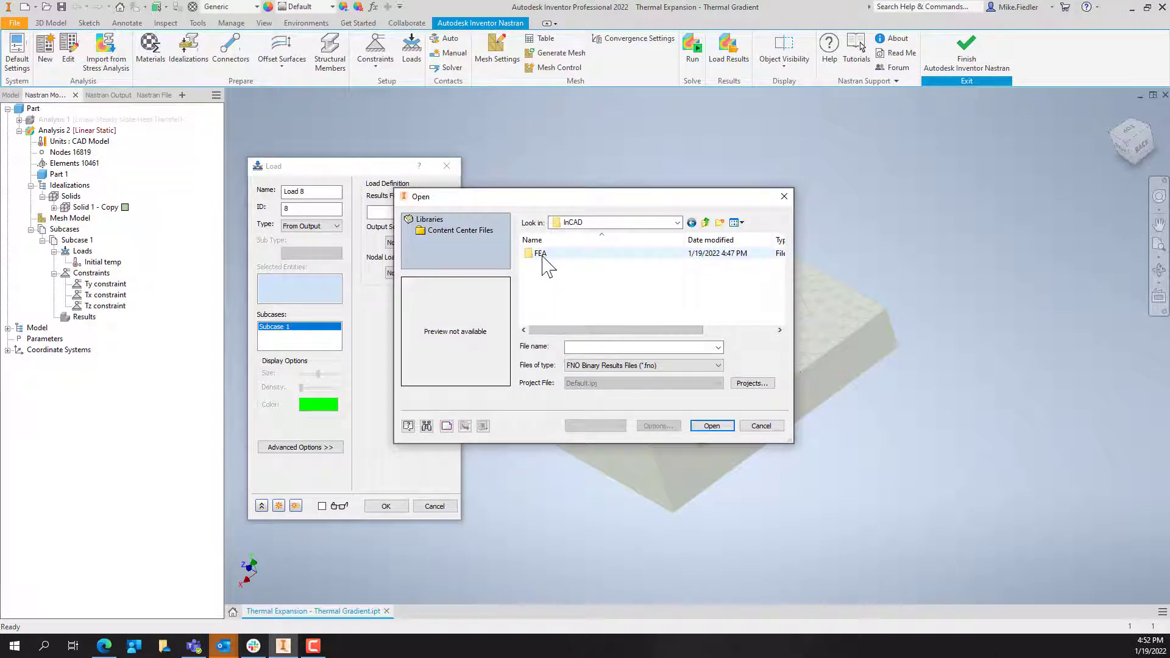
pyautogui.doubleClick(542, 256)
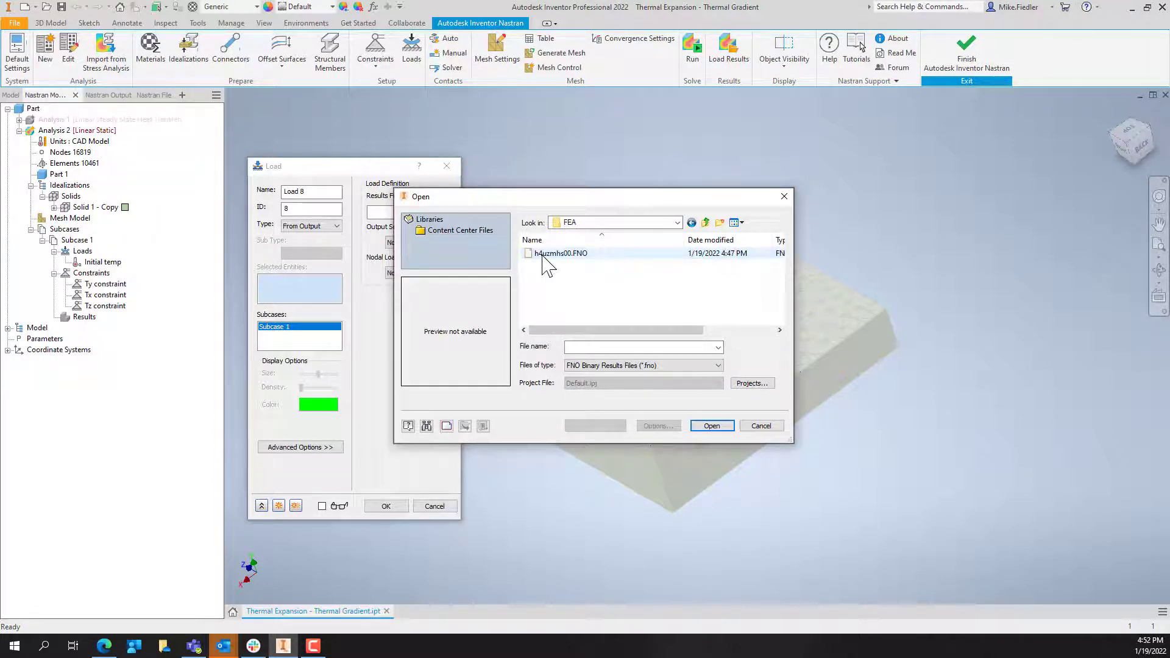
pyautogui.click(578, 255)
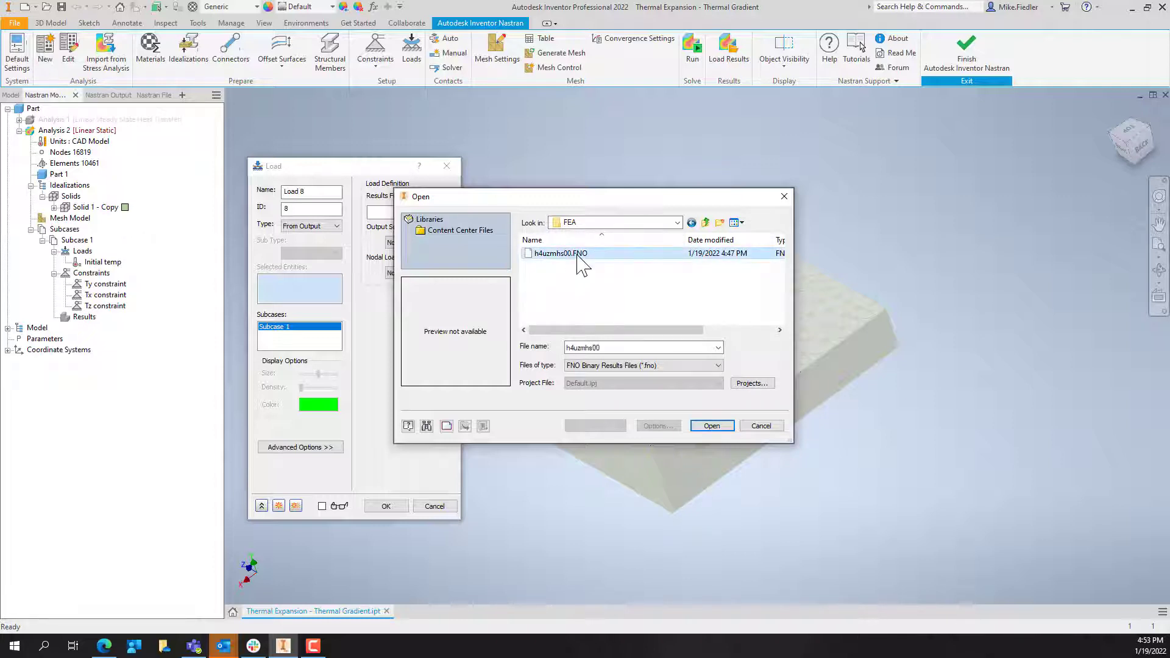
pyautogui.click(711, 425)
pyautogui.click(386, 507)
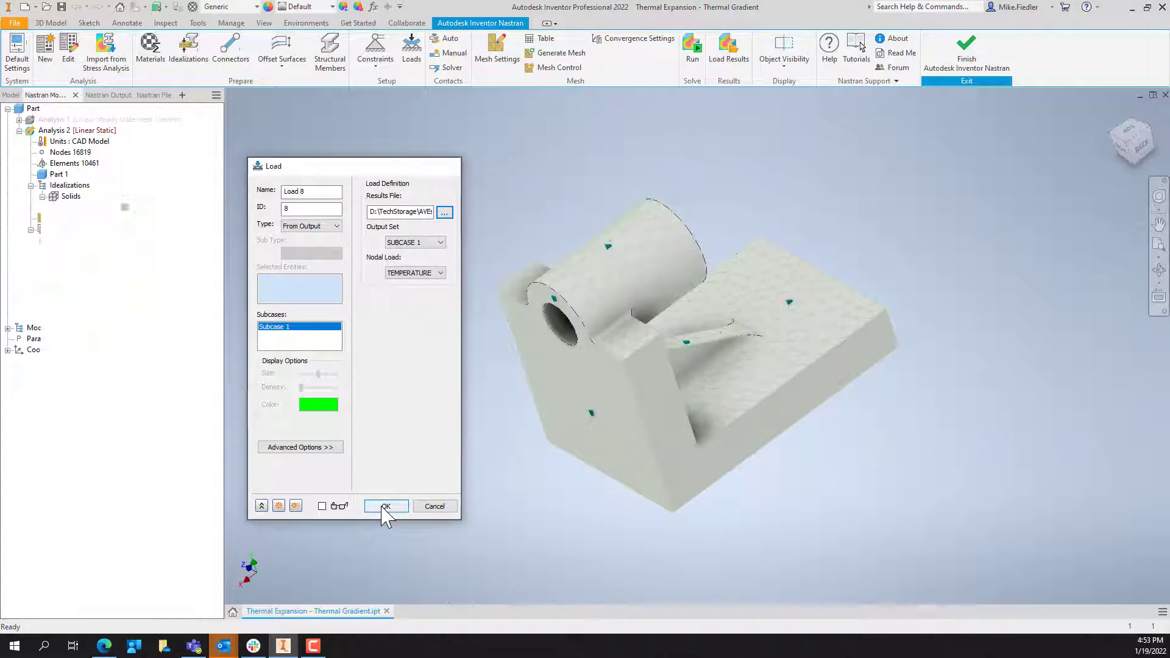
# Run the linear static analysis and display its results
pyautogui.click(687, 53)
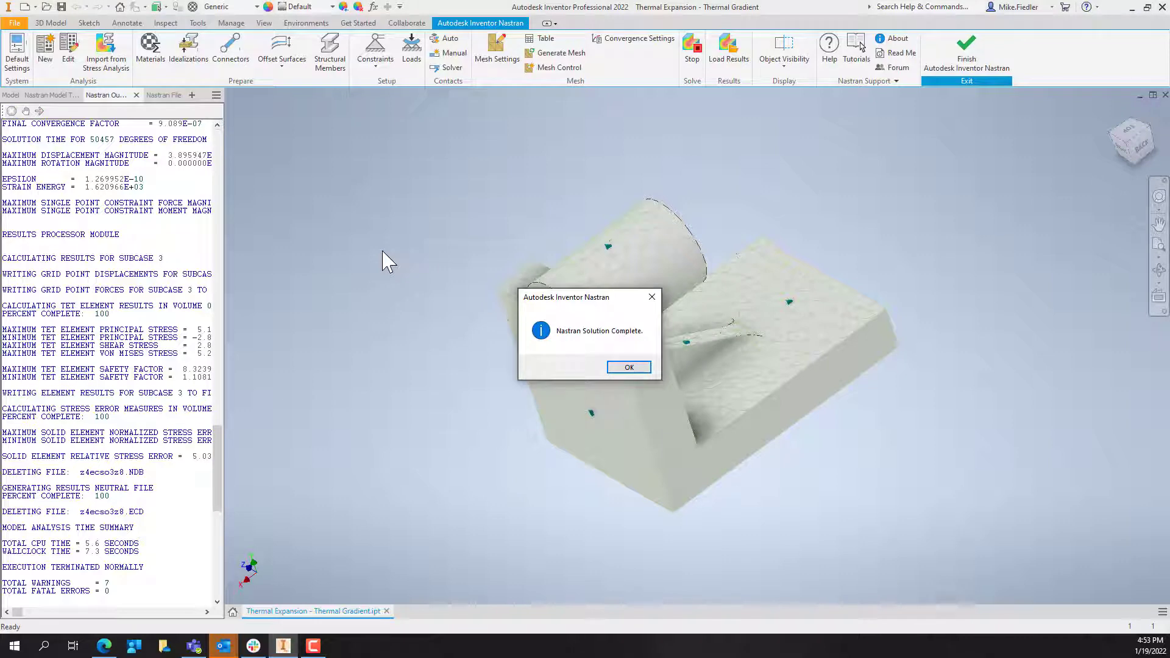
pyautogui.click(633, 367)
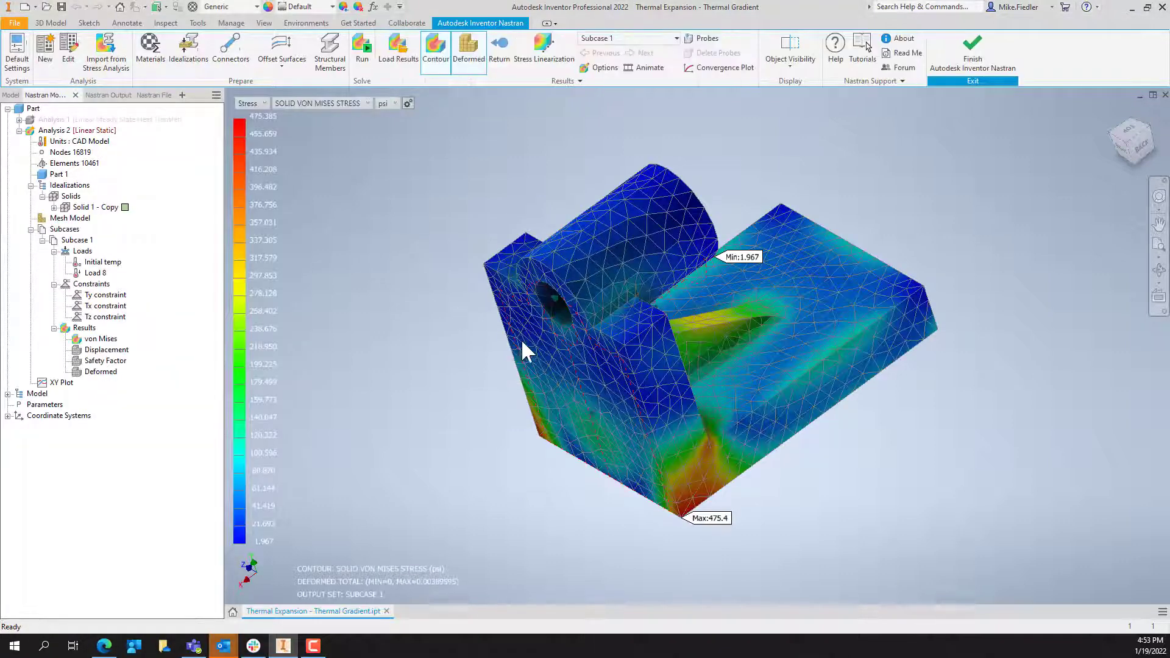
# Examine the von Mises stress contour and deformed shape of the bracket from below, the right, the back and an angled view
pyautogui.keyDown('shift'); pyautogui.moveTo(655, 314); pyautogui.dragTo(656, 271, button='middle'); pyautogui.keyUp('shift')
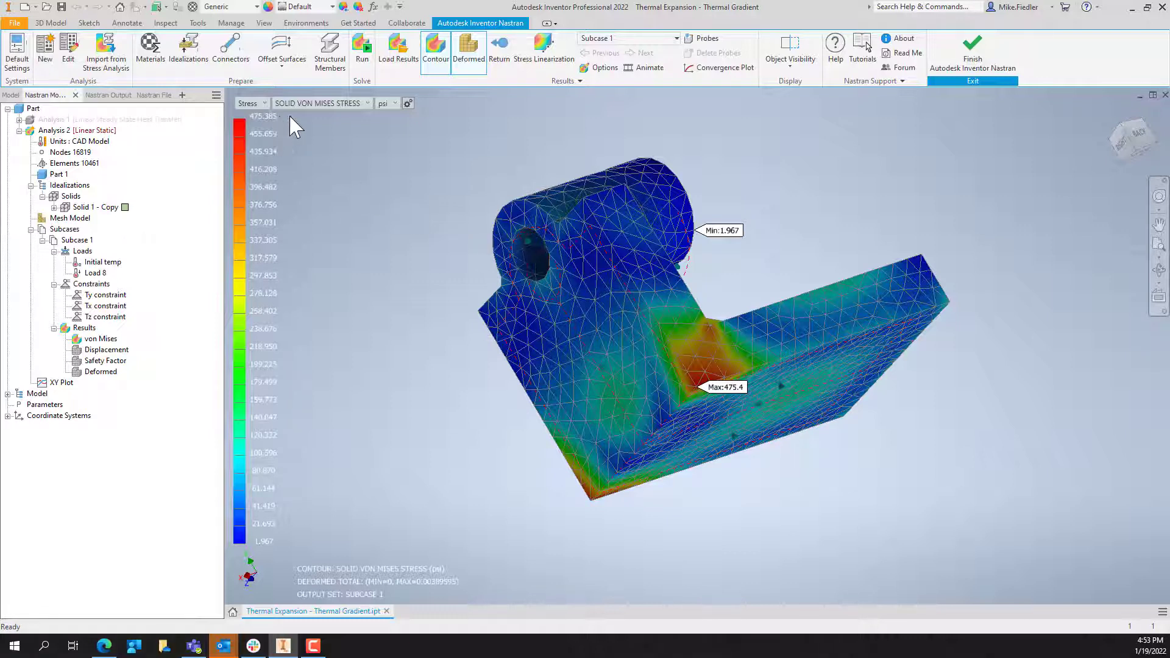
pyautogui.click(1127, 150)
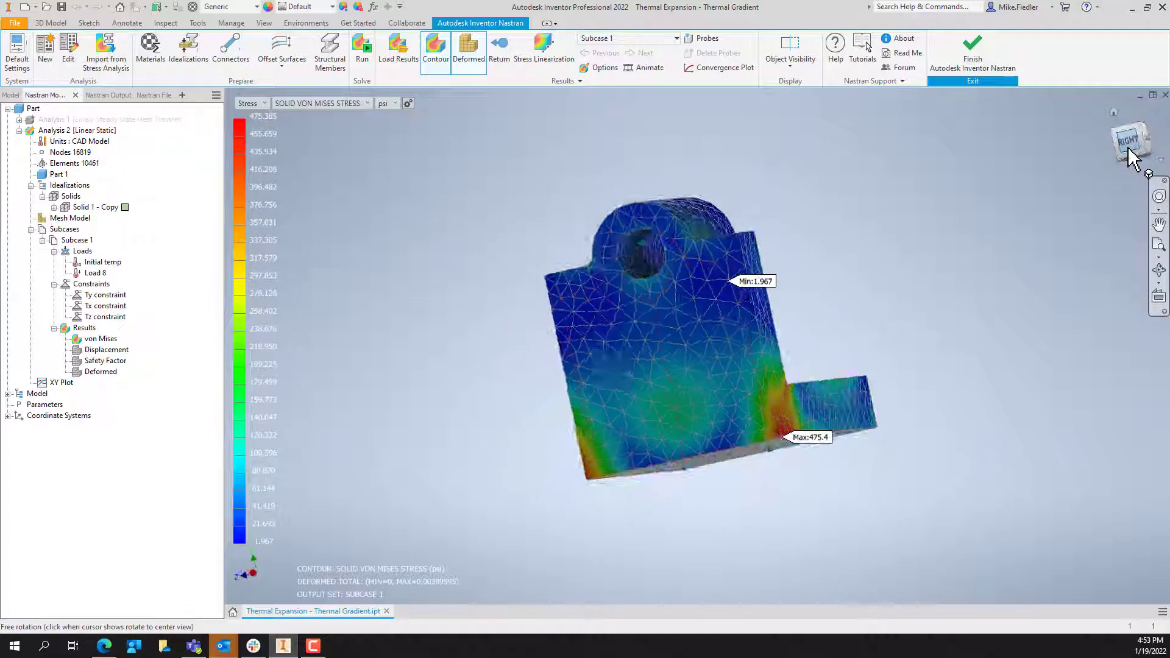
pyautogui.scroll(3, 786, 329)
pyautogui.scroll(-2, 786, 329)
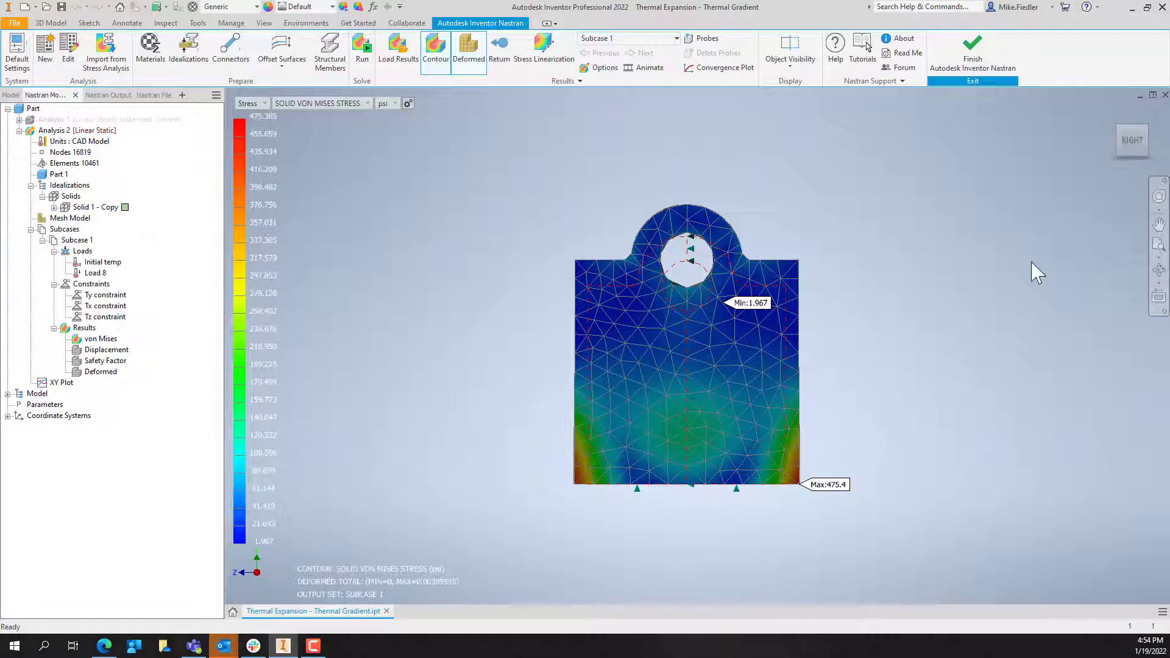
pyautogui.click(1153, 140)
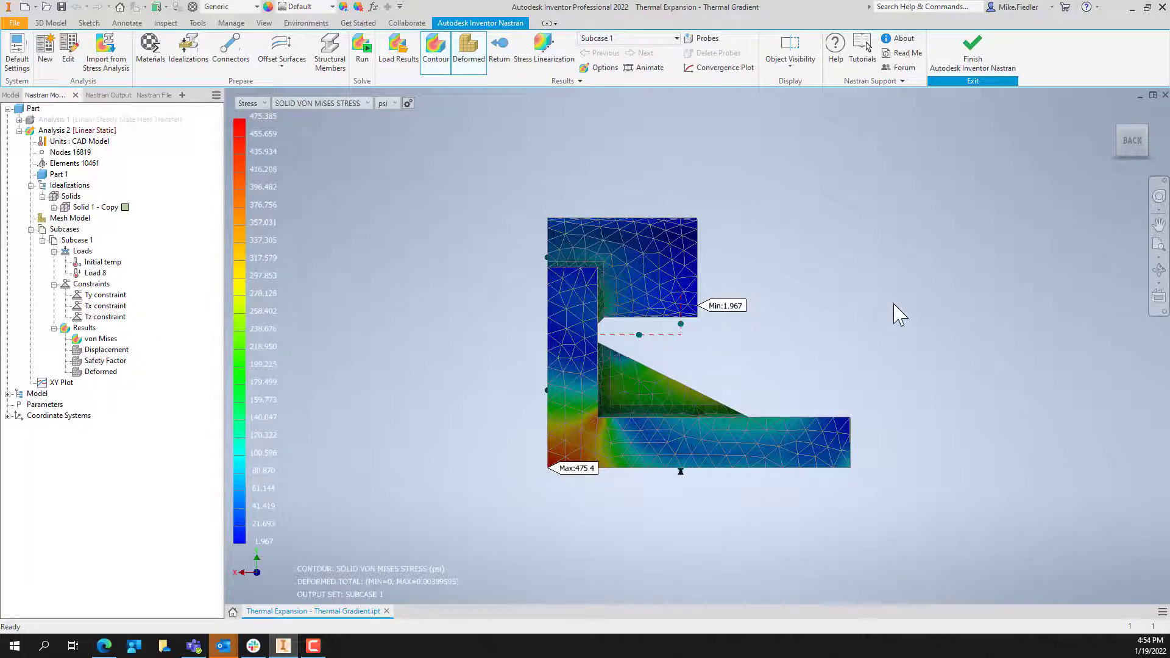
pyautogui.keyDown('shift'); pyautogui.moveTo(895, 313); pyautogui.dragTo(705, 325, button='middle'); pyautogui.keyUp('shift')
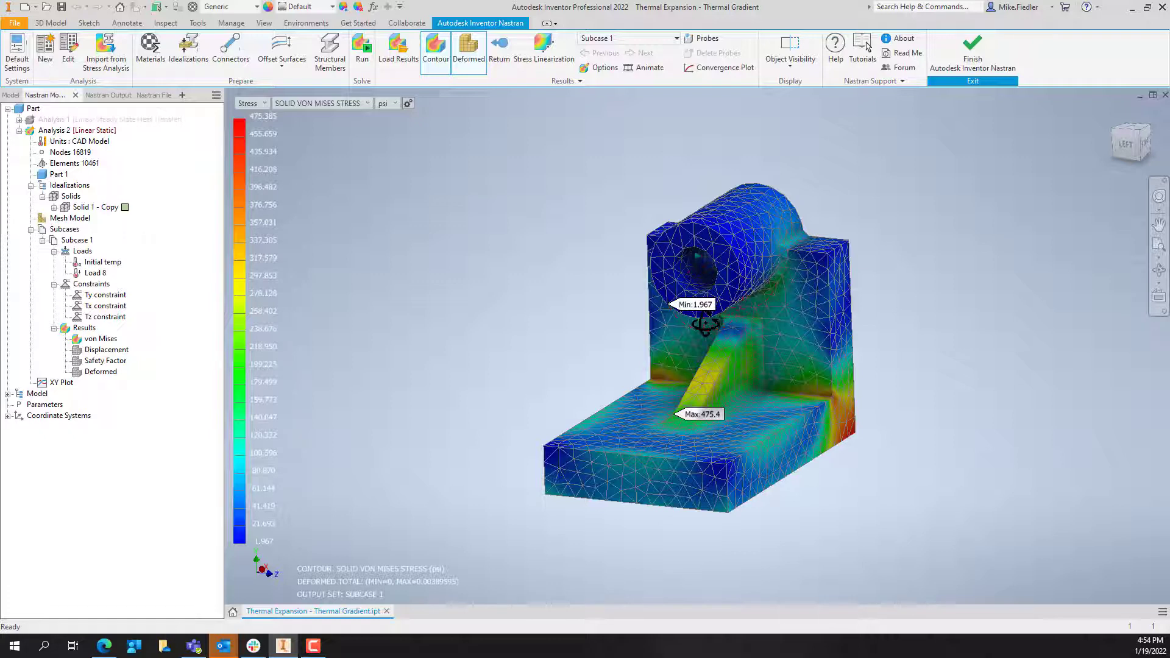